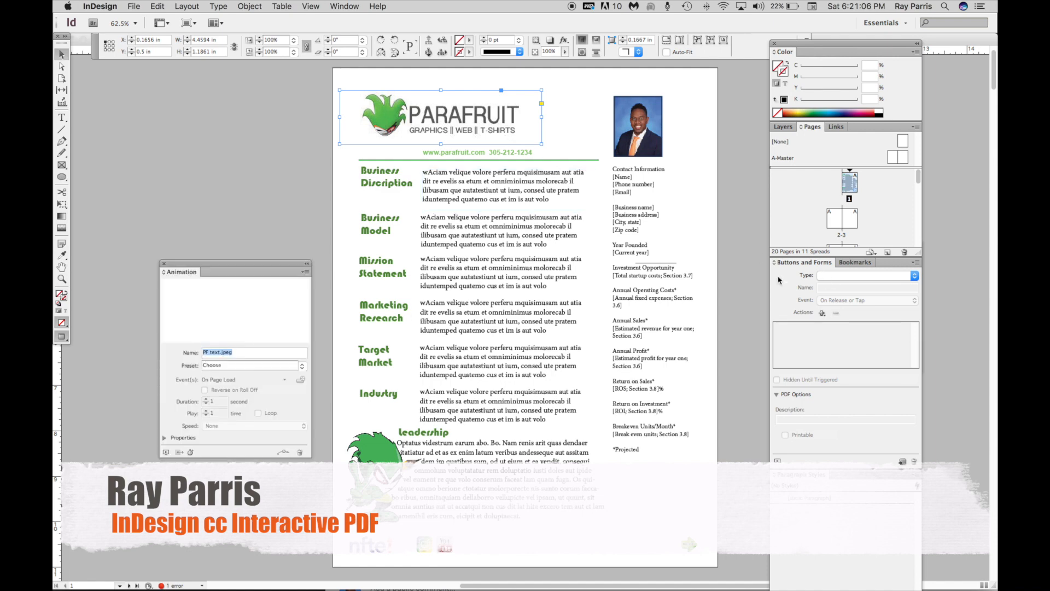
# Open the Timing panel and place it below the floating Animation panel
pyautogui.moveTo(243, 266); pyautogui.dragTo(221, 187)
pyautogui.click(345, 6)
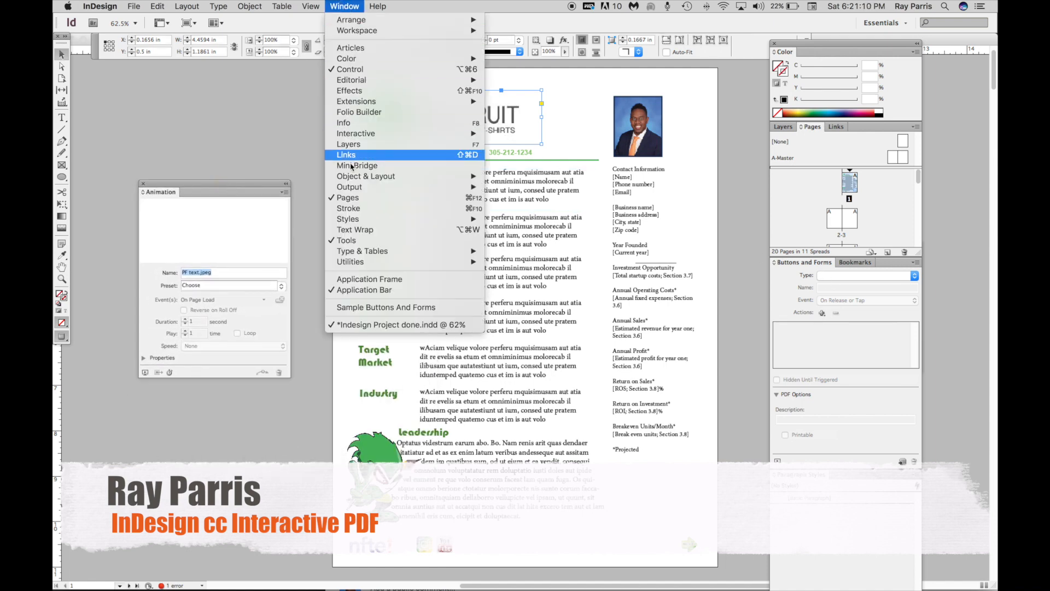
pyautogui.moveTo(352, 135)
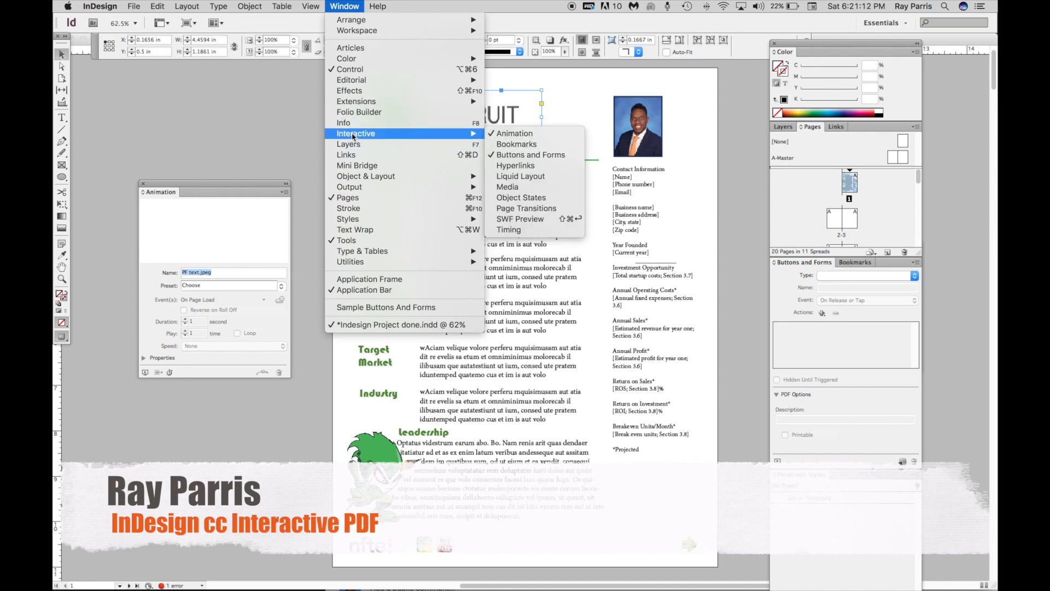
pyautogui.click(517, 229)
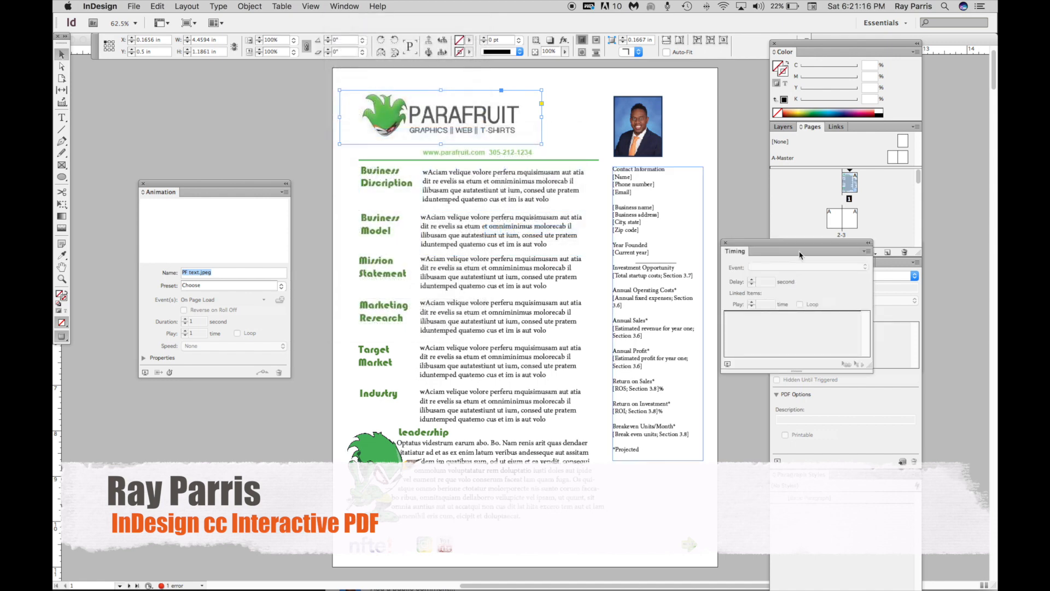
pyautogui.moveTo(789, 247); pyautogui.dragTo(218, 399)
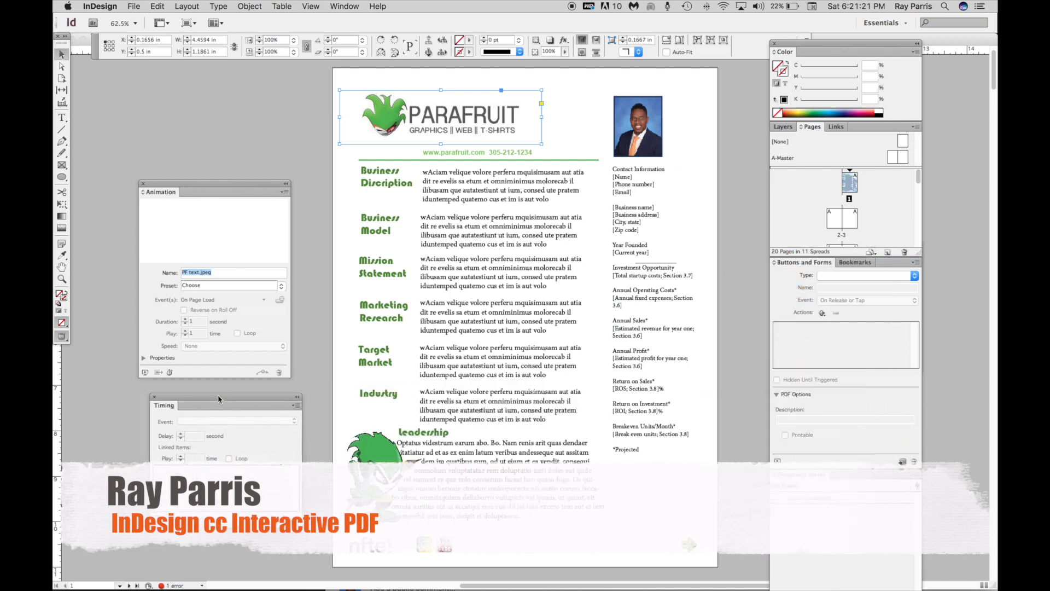
pyautogui.click(343, 7)
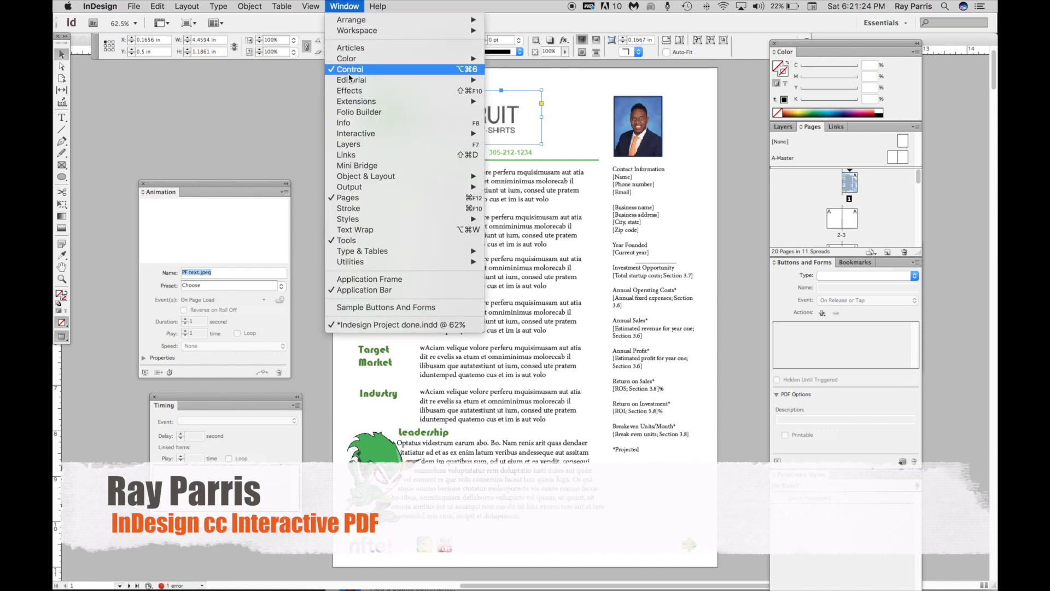
pyautogui.moveTo(349, 136)
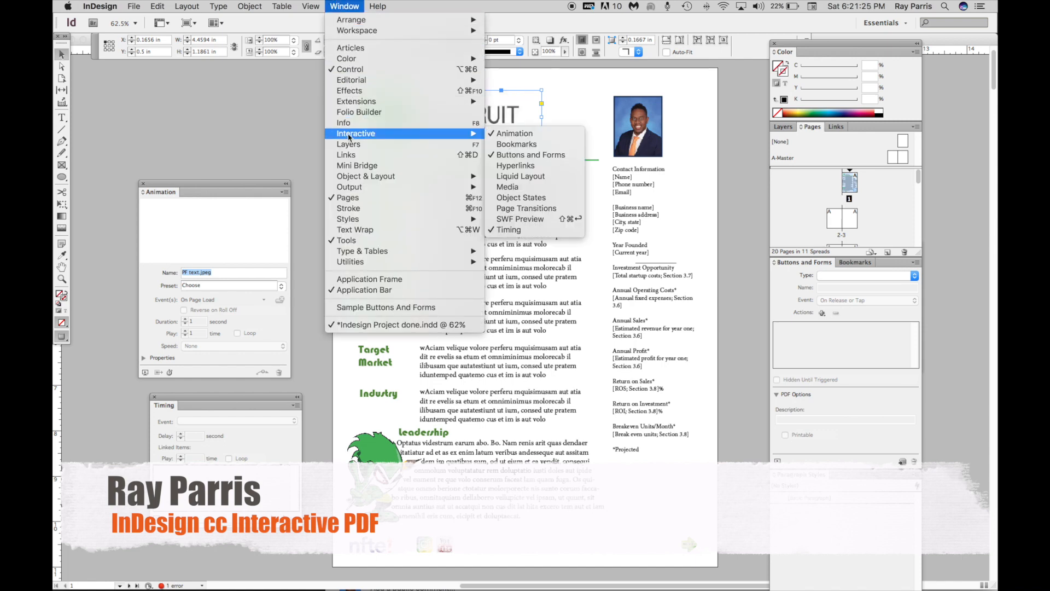
pyautogui.click(508, 156)
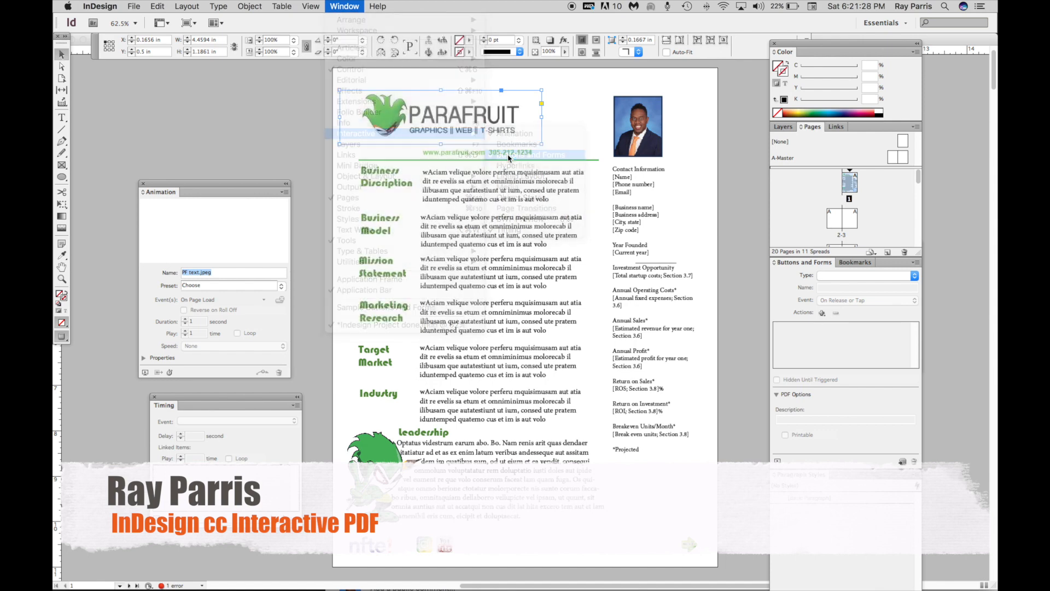
pyautogui.click(343, 6)
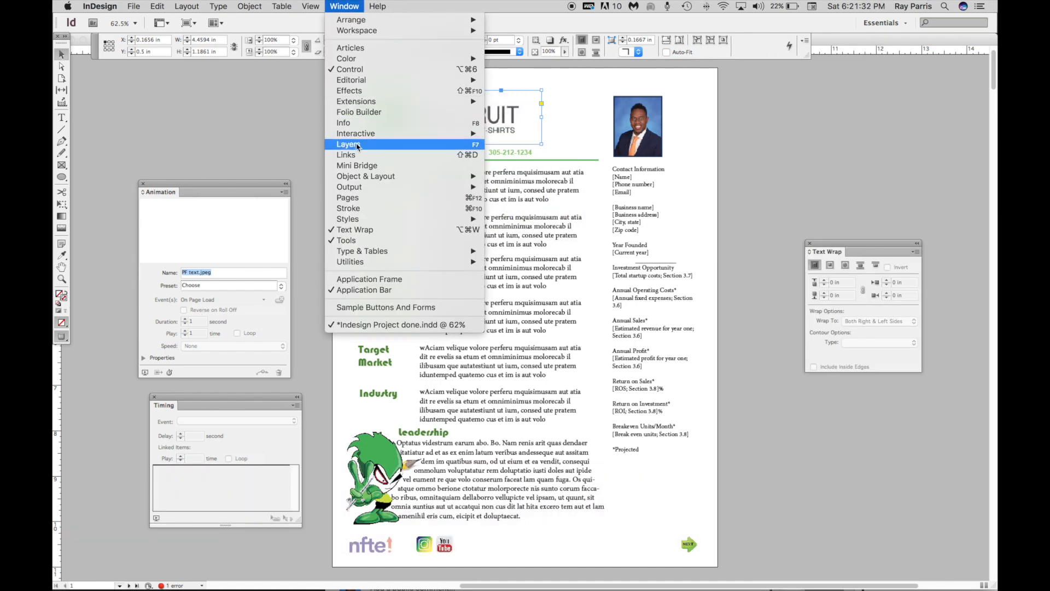
pyautogui.moveTo(357, 135)
pyautogui.click(500, 157)
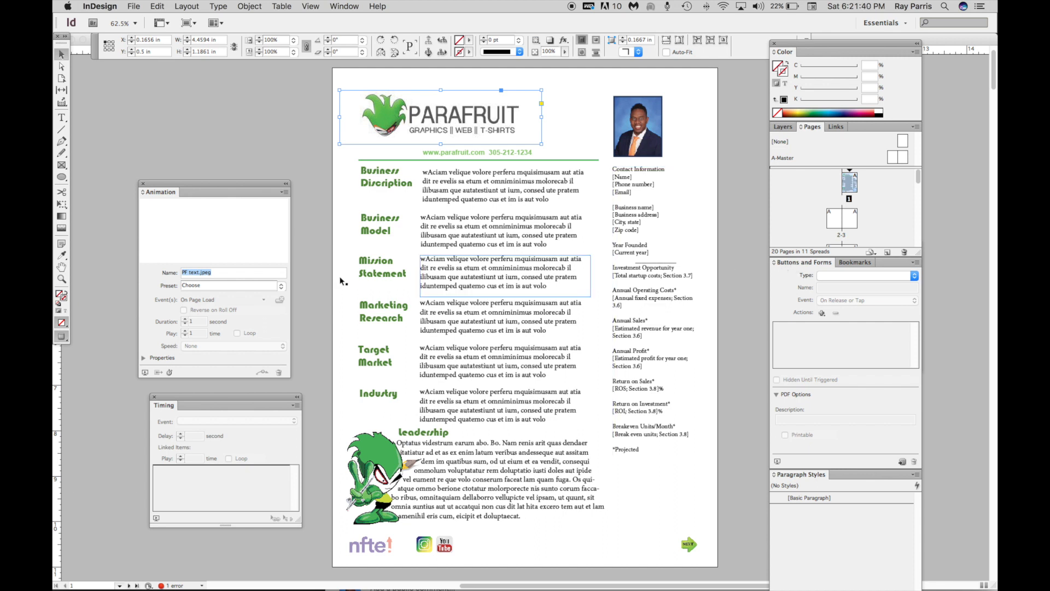
# Dock the Animation panel into the panel column beside the page with the PARAFRUIT logo selected
pyautogui.click(414, 124)
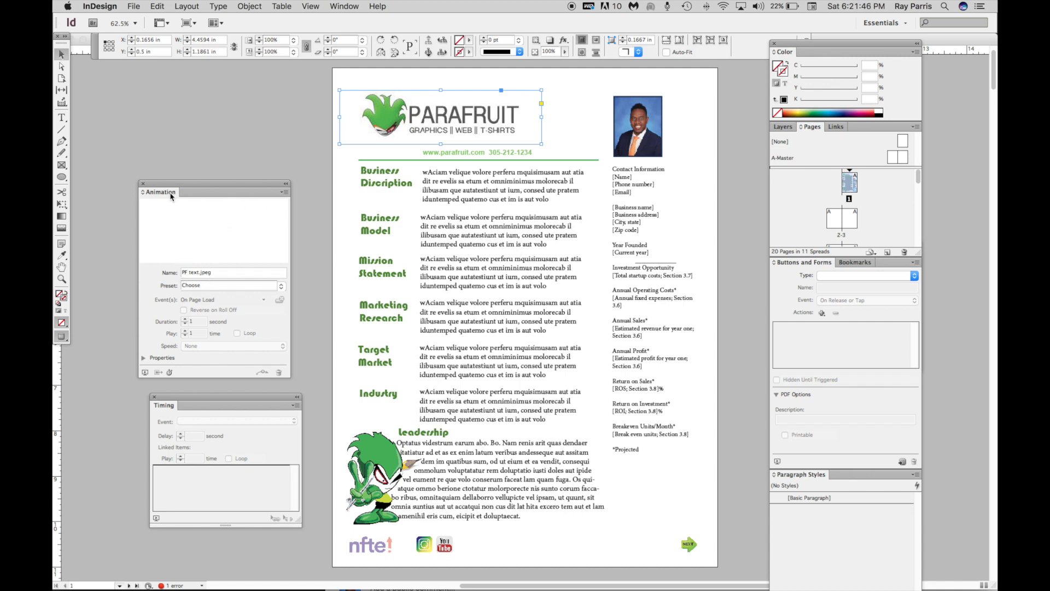
pyautogui.moveTo(170, 192); pyautogui.dragTo(804, 186)
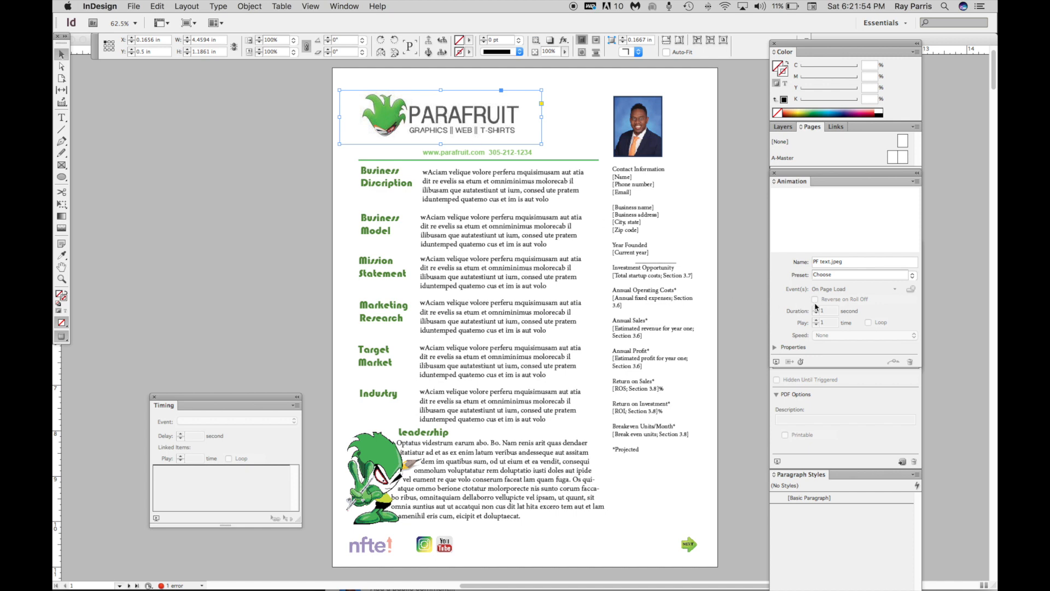
# Apply the Spin animation preset to the selected PARAFRUIT logo text image
pyautogui.click(913, 278)
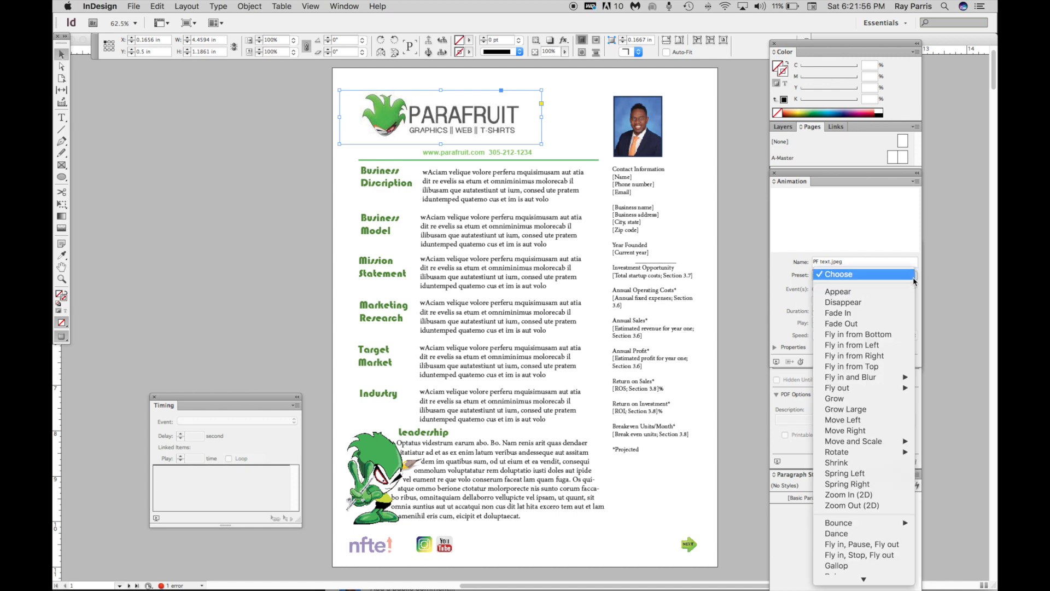
pyautogui.moveTo(873, 585)
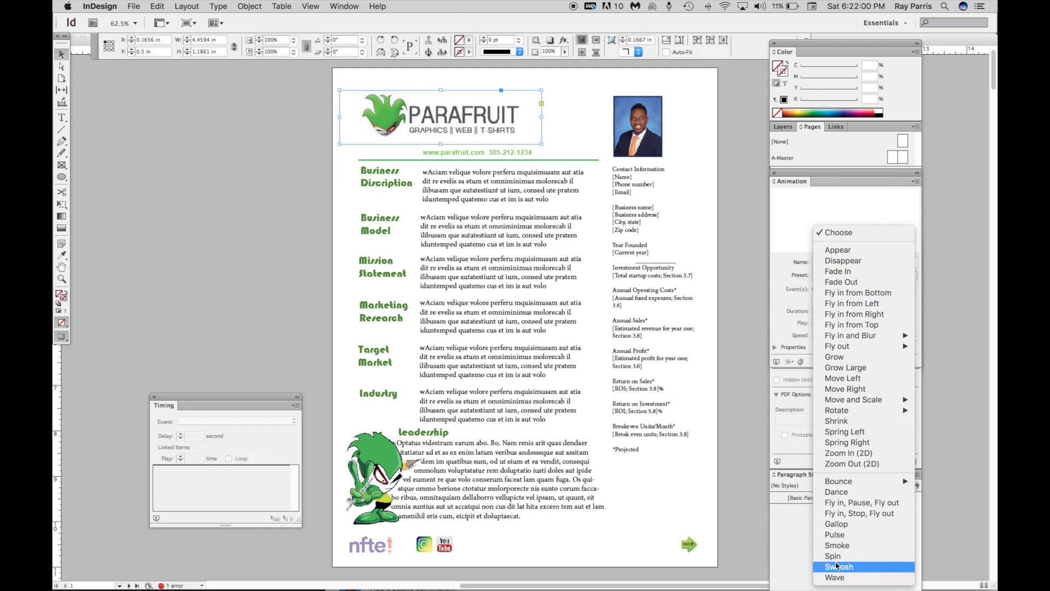
pyautogui.moveTo(837, 481)
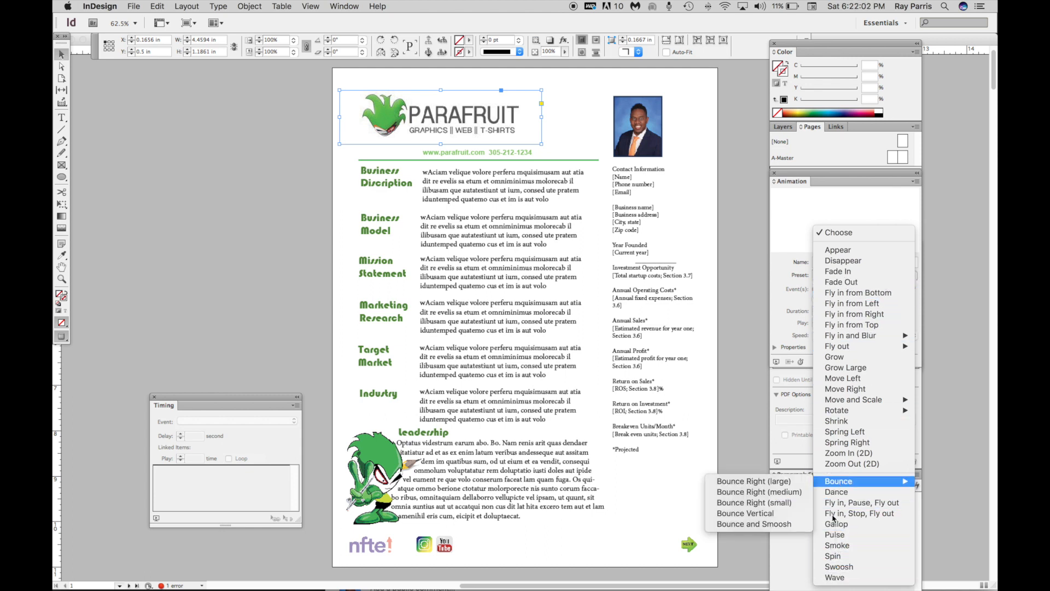
pyautogui.click(832, 555)
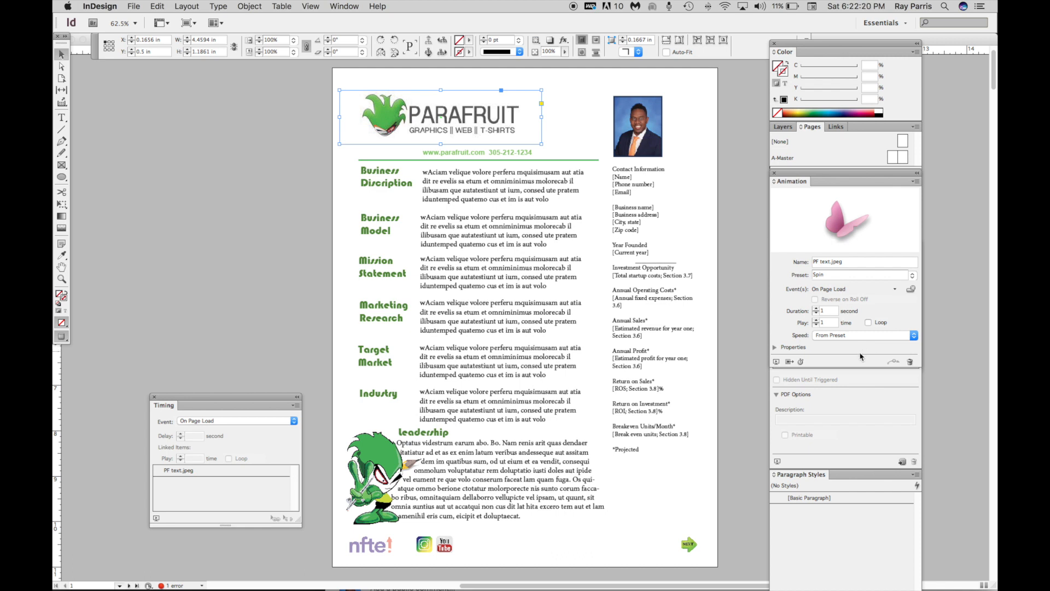
# Move the Timing panel up, keep the On Page Load event, and select PF text.jpeg in its item list
pyautogui.moveTo(217, 405); pyautogui.dragTo(221, 339)
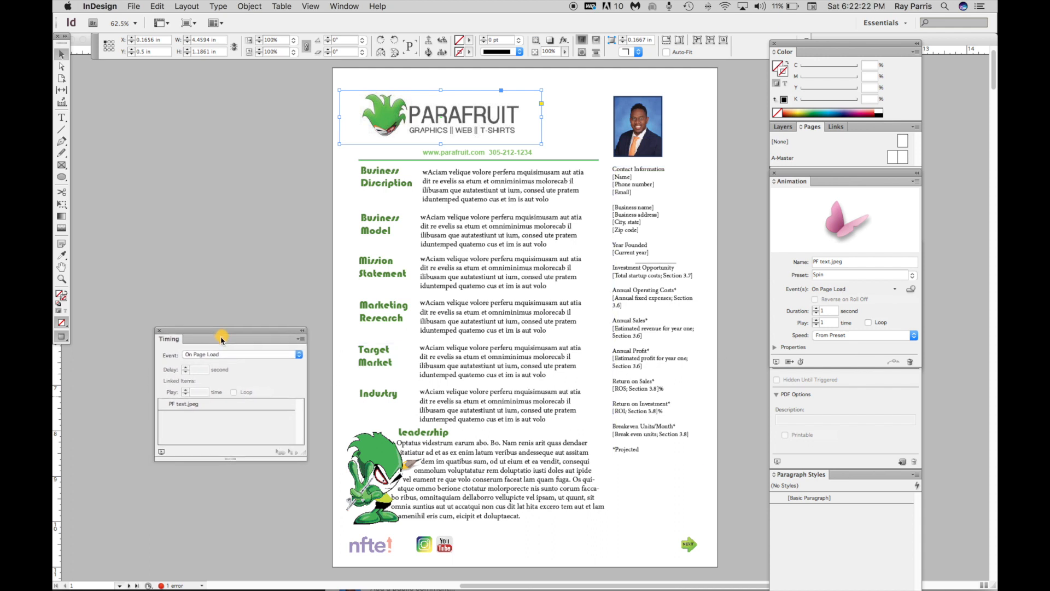
pyautogui.click(296, 355)
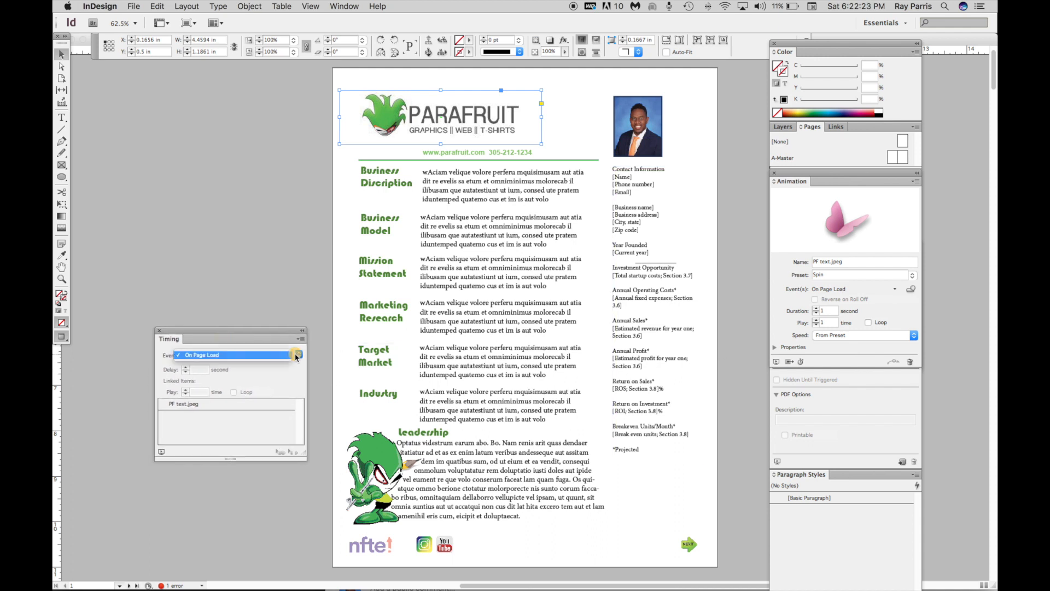
pyautogui.click(279, 379)
pyautogui.click(192, 405)
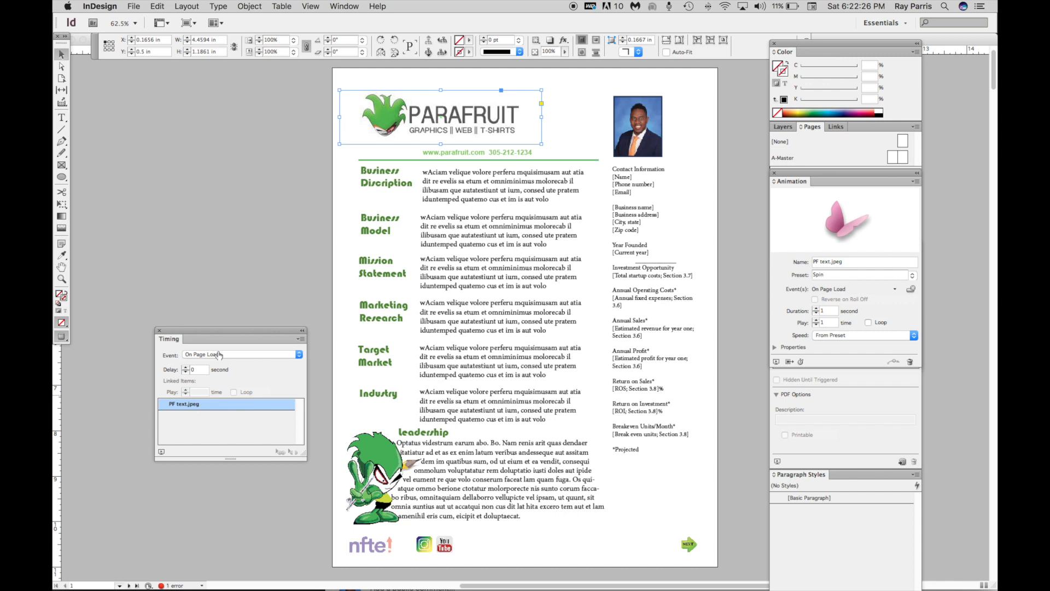
# Set the animation duration to 1.625 seconds and play it in the SWF Preview
pyautogui.click(826, 310)
pyautogui.click(776, 361)
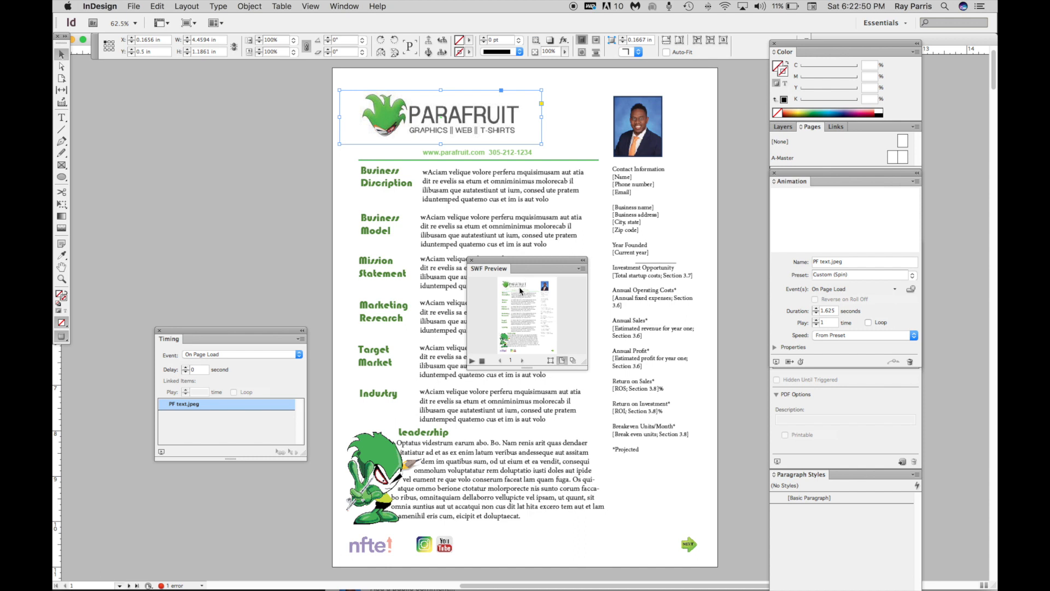
pyautogui.click(471, 361)
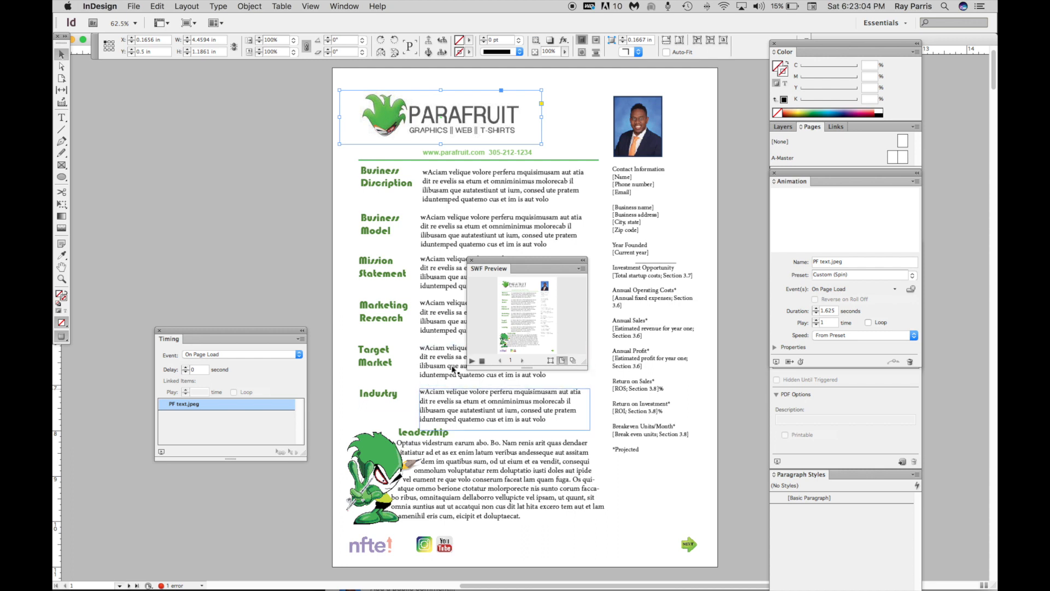
# Undock the Animation panel onto the workspace and close the SWF Preview
pyautogui.moveTo(792, 185); pyautogui.dragTo(199, 185)
pyautogui.click(517, 269)
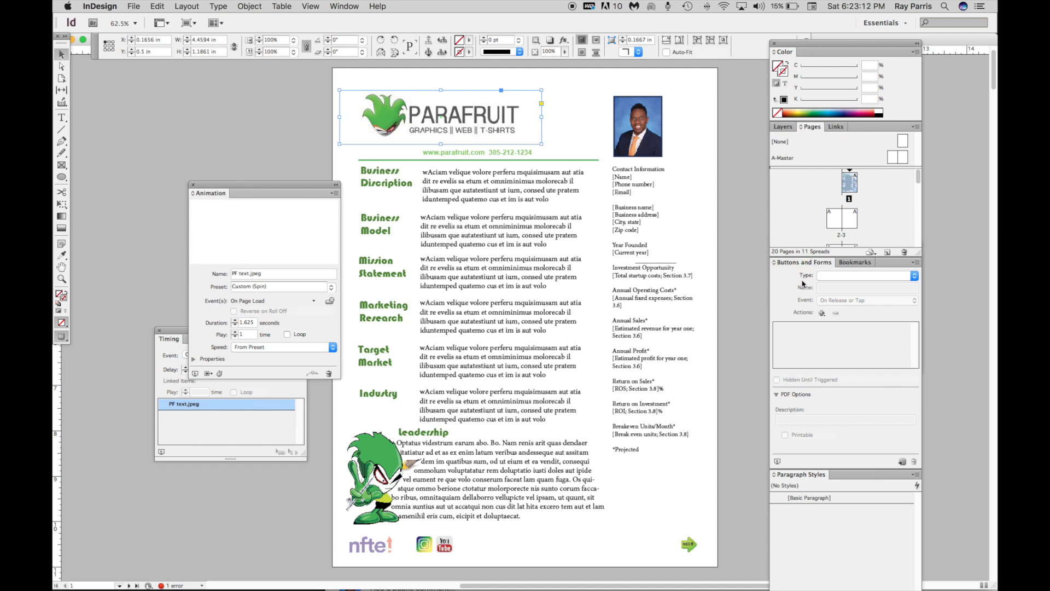
pyautogui.click(913, 276)
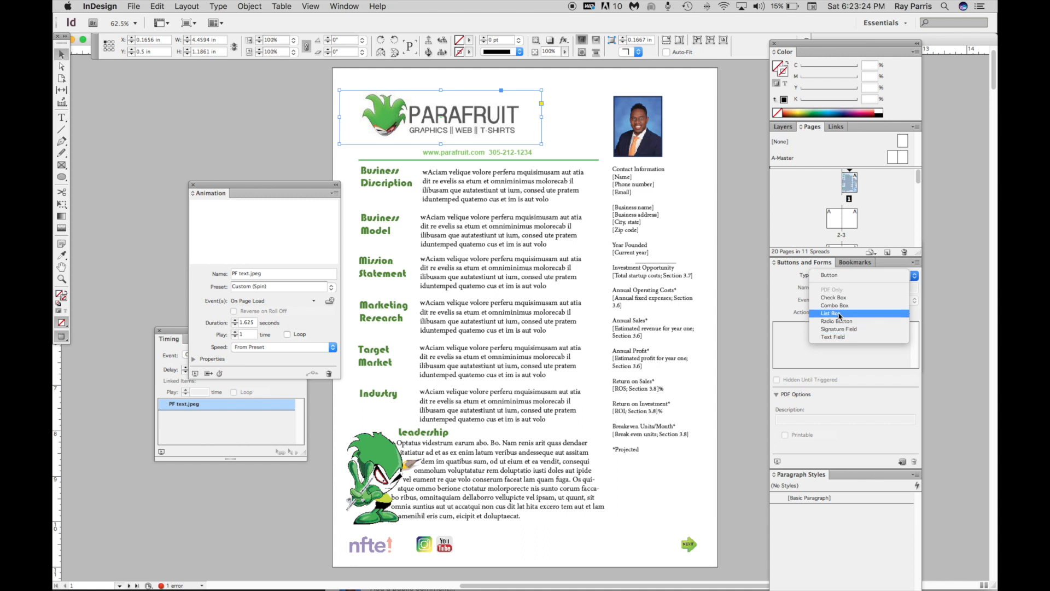
pyautogui.click(778, 288)
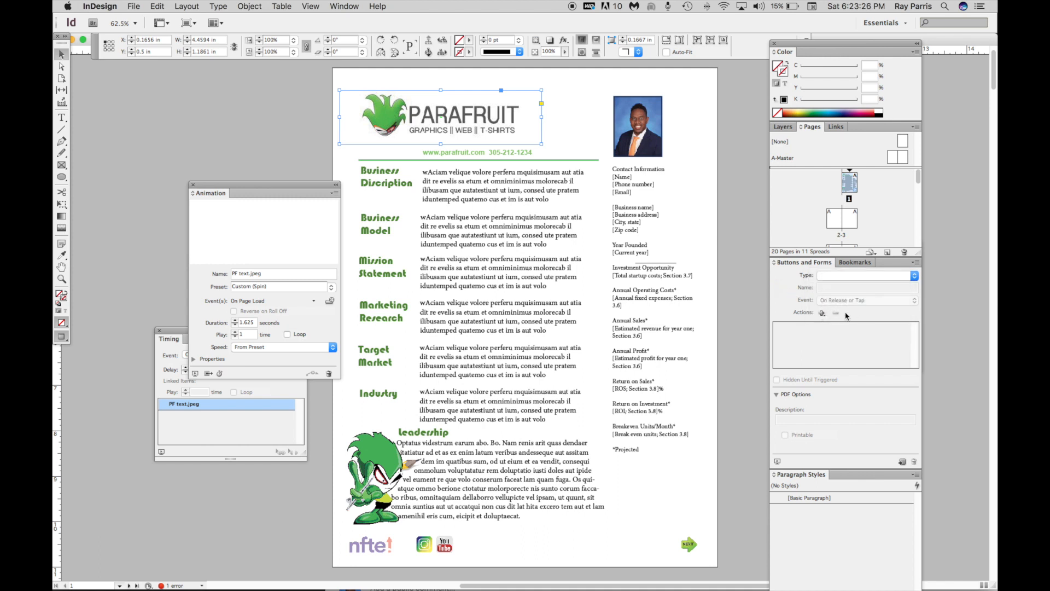
pyautogui.click(821, 313)
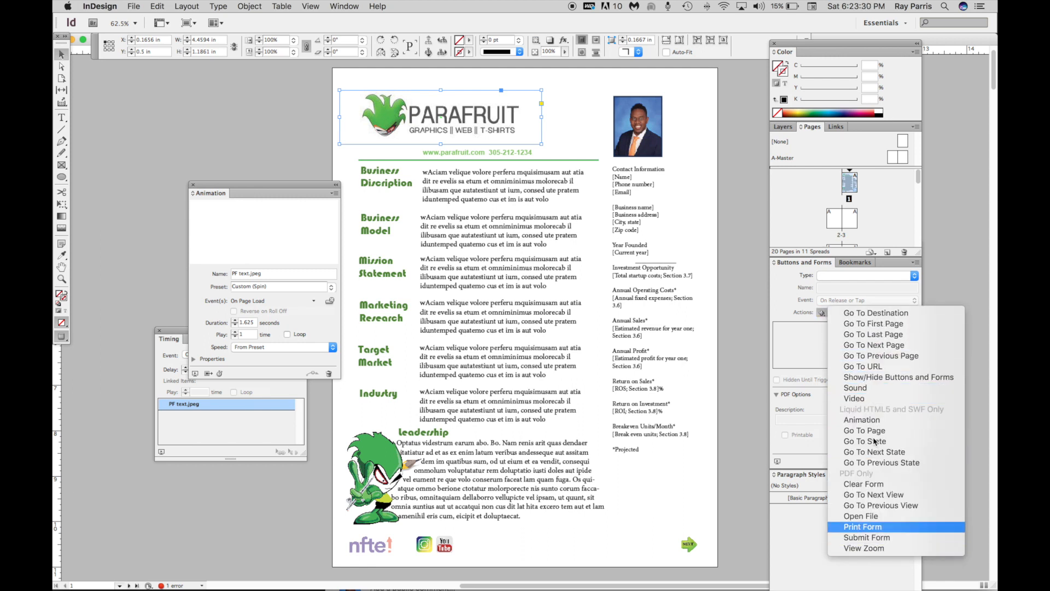
pyautogui.click(870, 368)
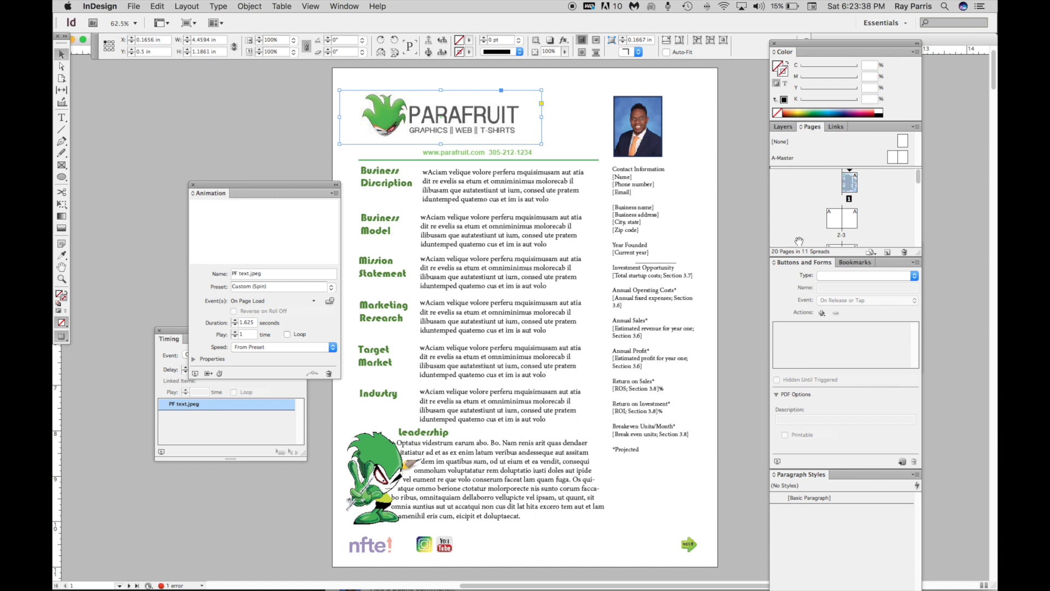
# Set the logo animation's speed to None
pyautogui.moveTo(246, 188); pyautogui.dragTo(205, 164)
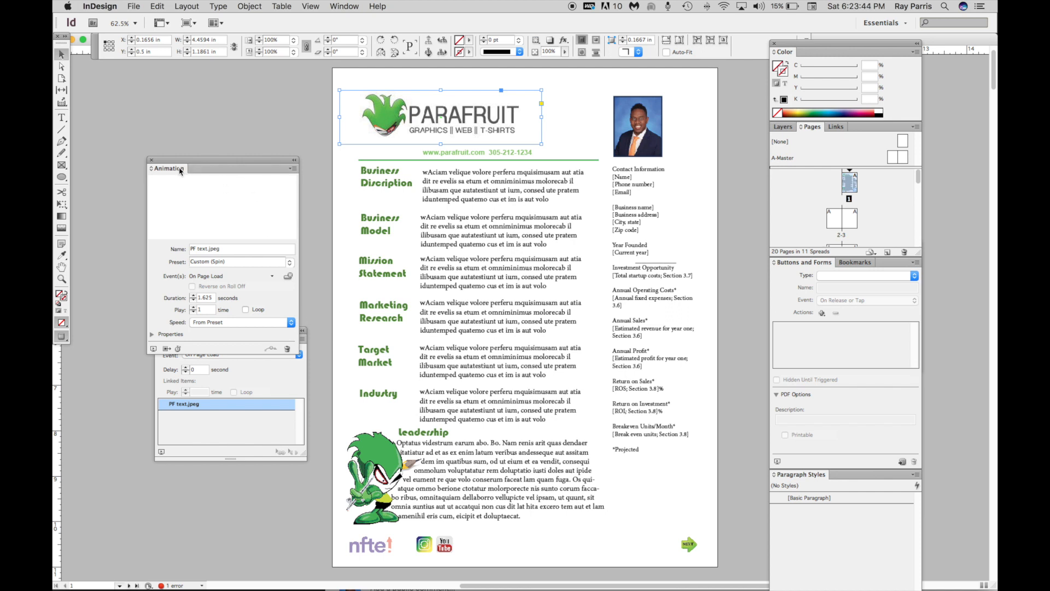
pyautogui.click(441, 118)
pyautogui.click(286, 326)
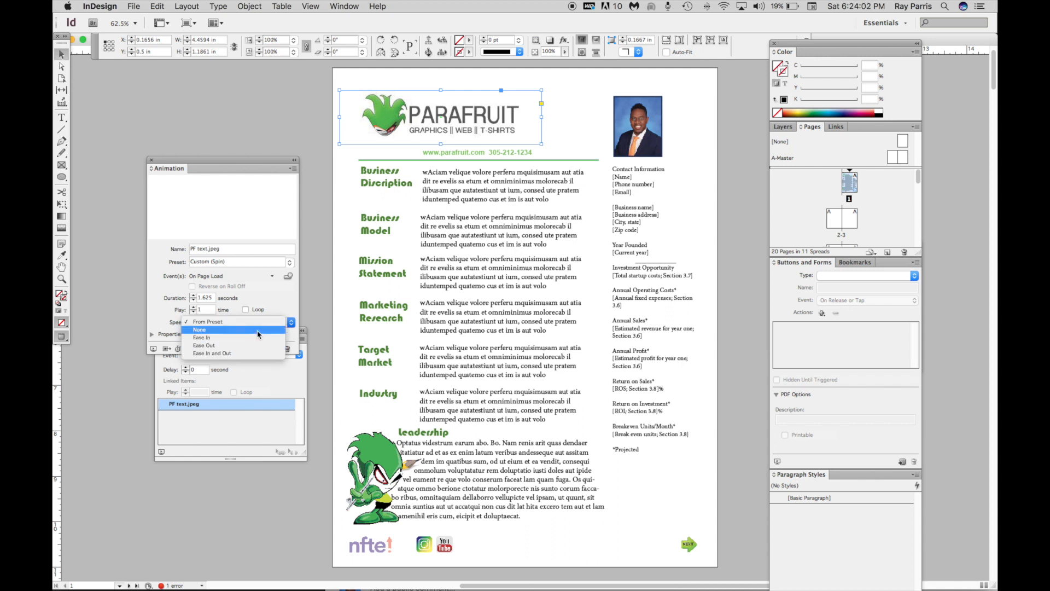
pyautogui.click(260, 331)
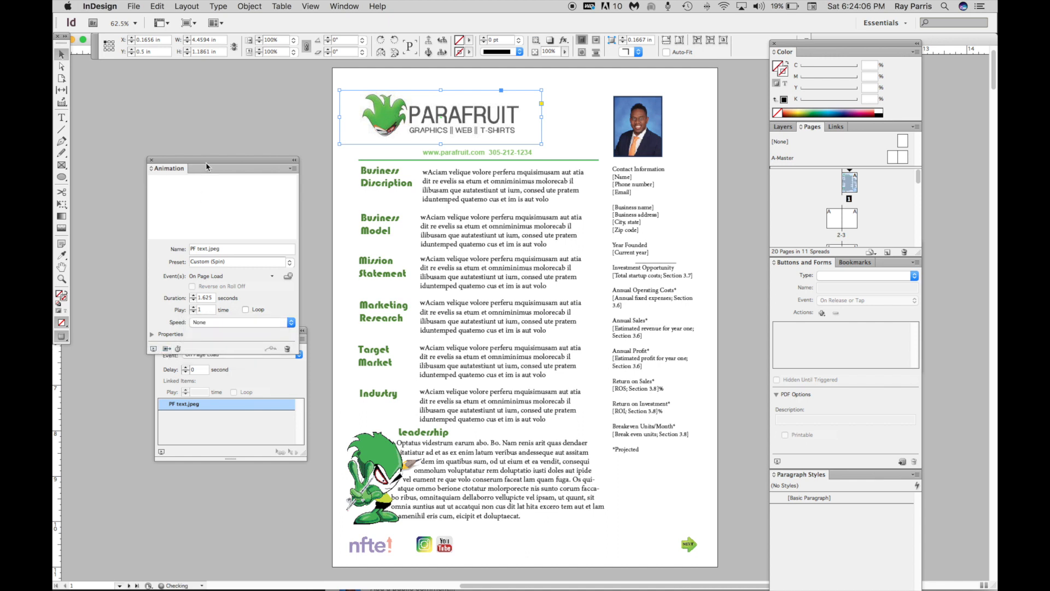
# Set the timing delay for PF text.jpeg to 0.25 seconds
pyautogui.moveTo(206, 162); pyautogui.dragTo(215, 133)
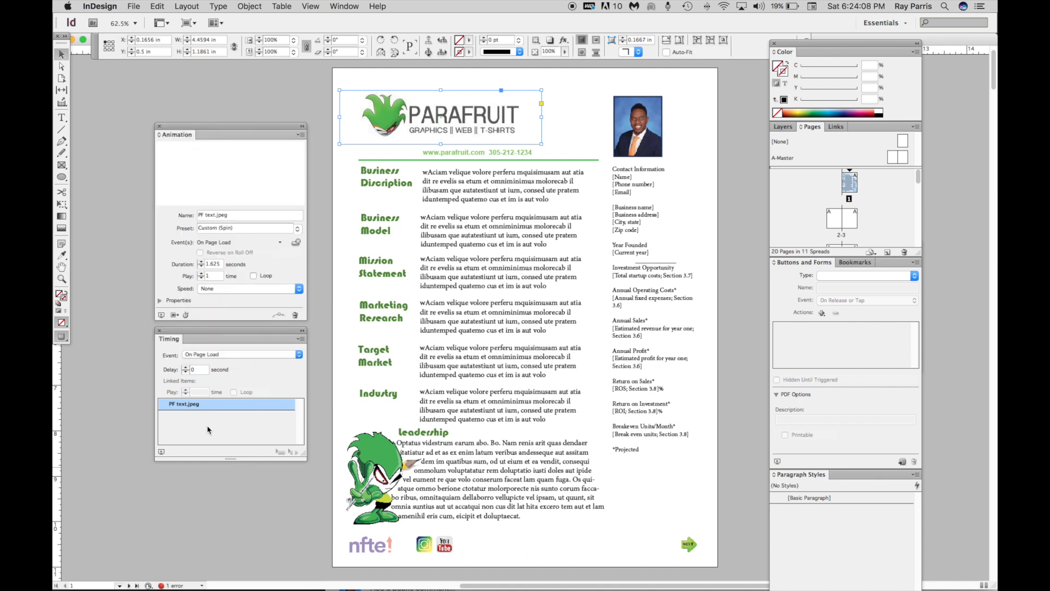
pyautogui.click(186, 369)
# Select the green mascot image beside the Leadership text, open the Text Wrap panel, and close the Animation panel
pyautogui.click(381, 453)
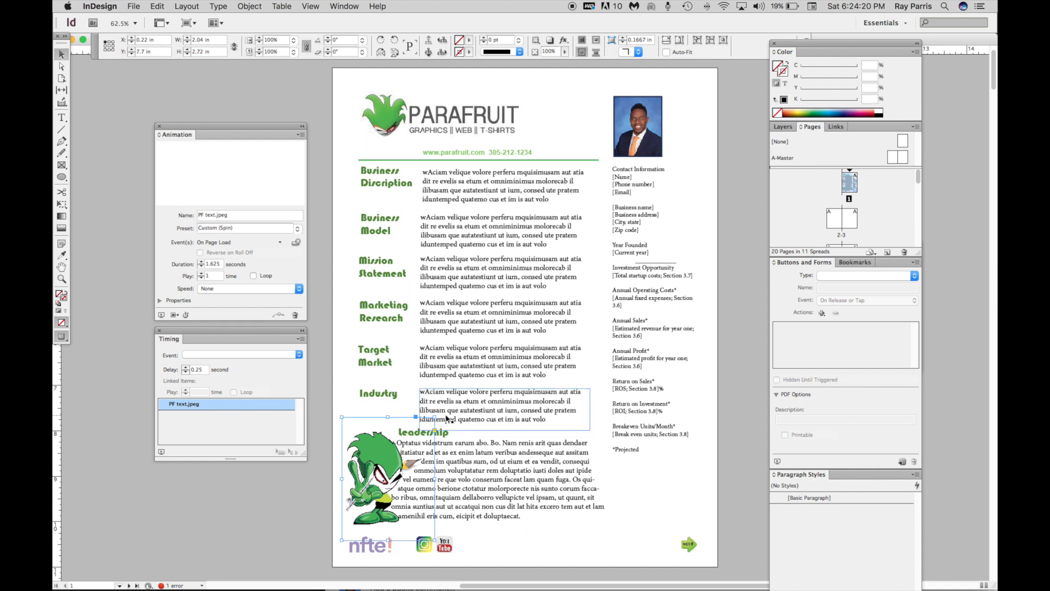
pyautogui.click(494, 460)
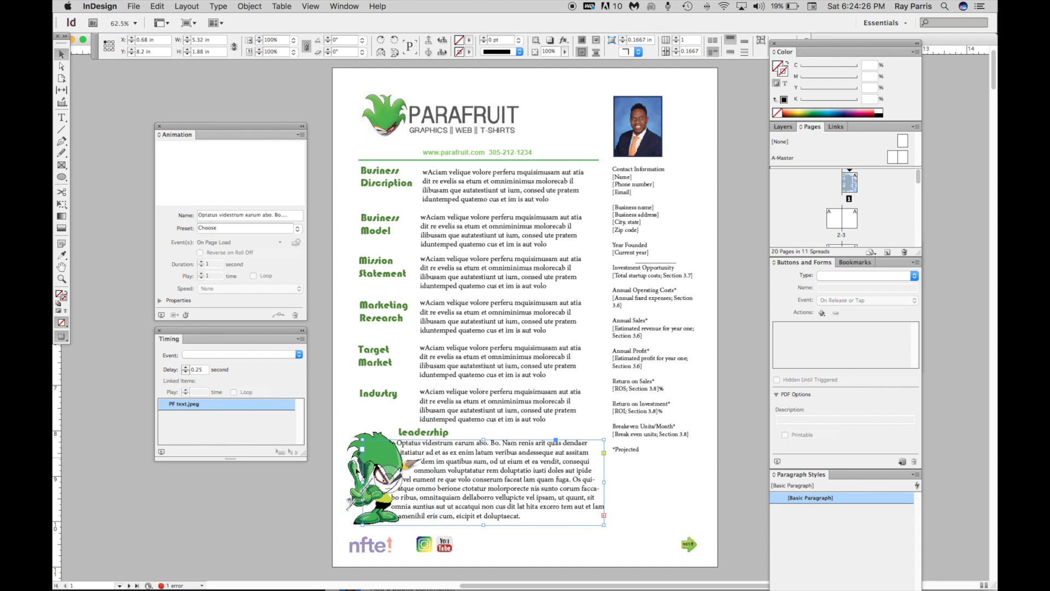
pyautogui.click(365, 452)
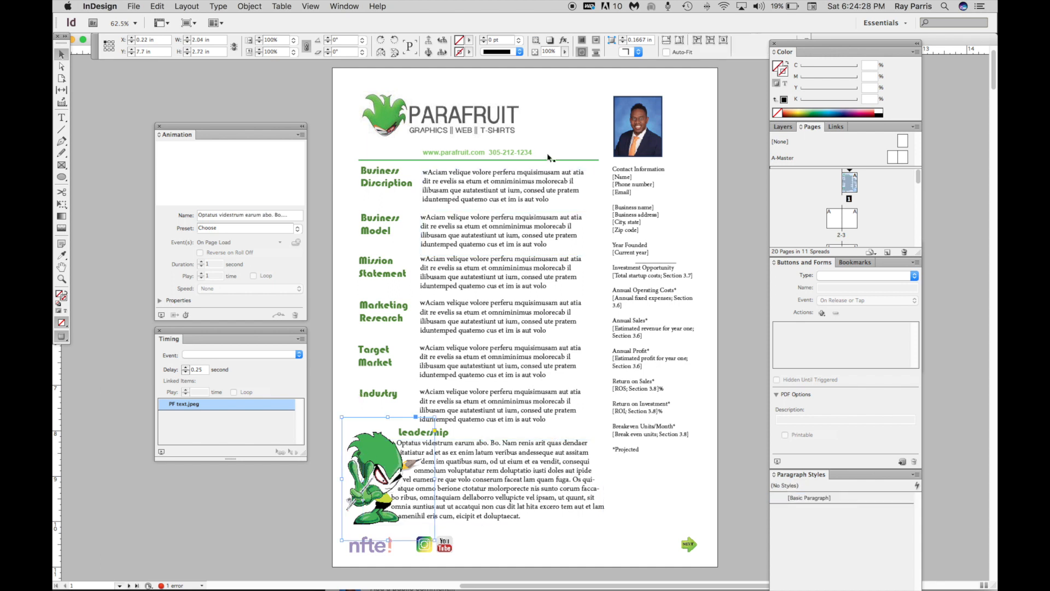
pyautogui.click(344, 7)
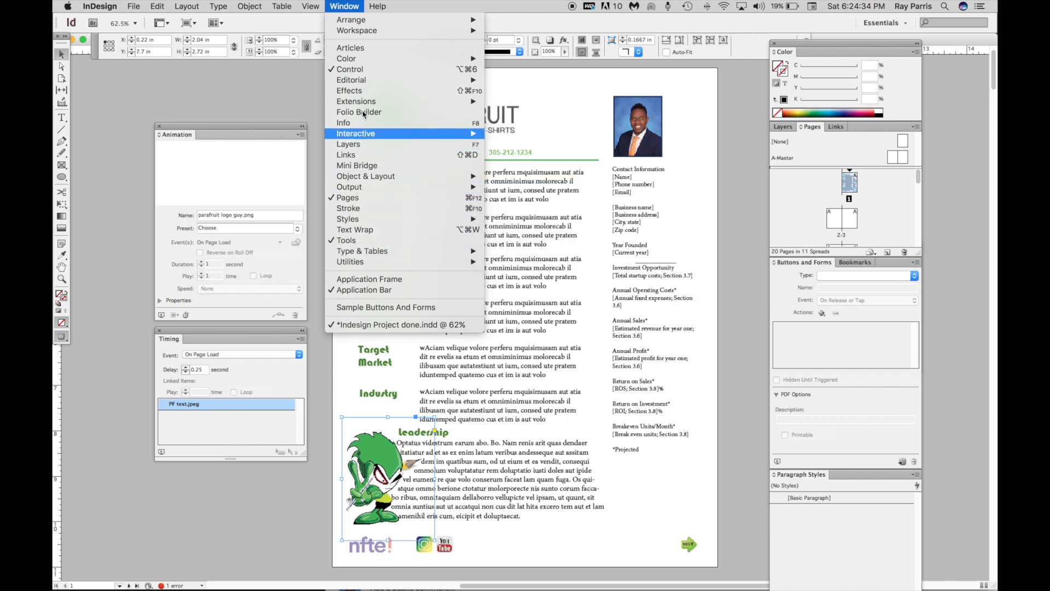
pyautogui.click(361, 230)
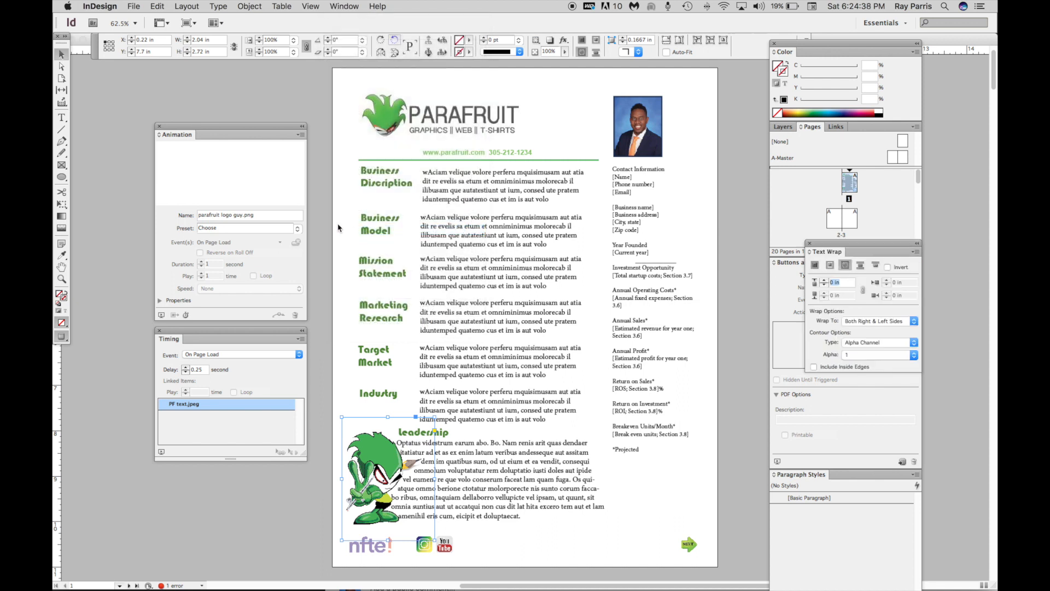
pyautogui.click(159, 126)
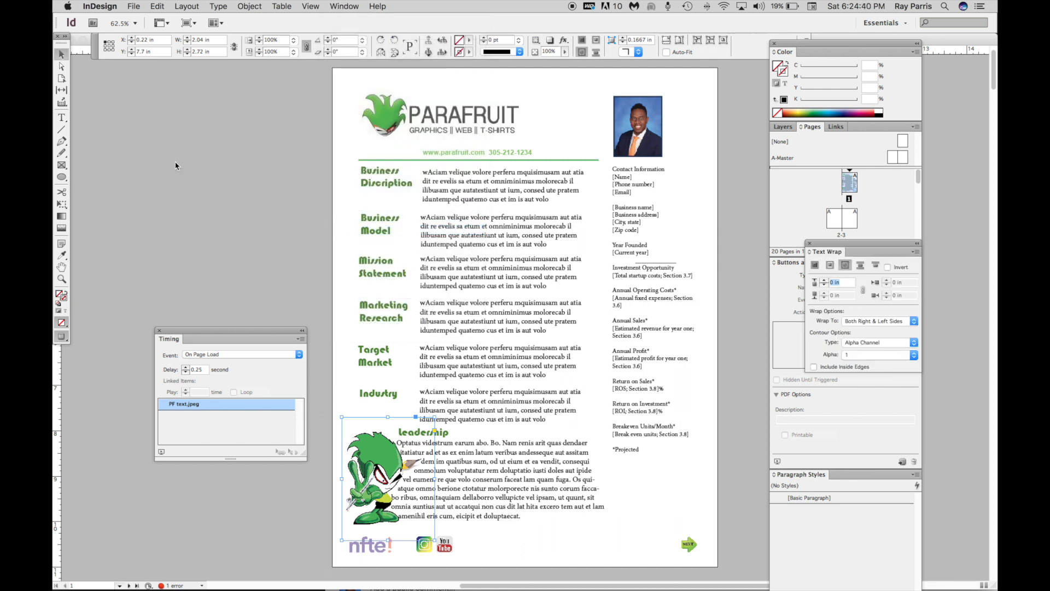
# Close the Timing panel and undock the Text Wrap panel onto the workspace
pyautogui.click(160, 330)
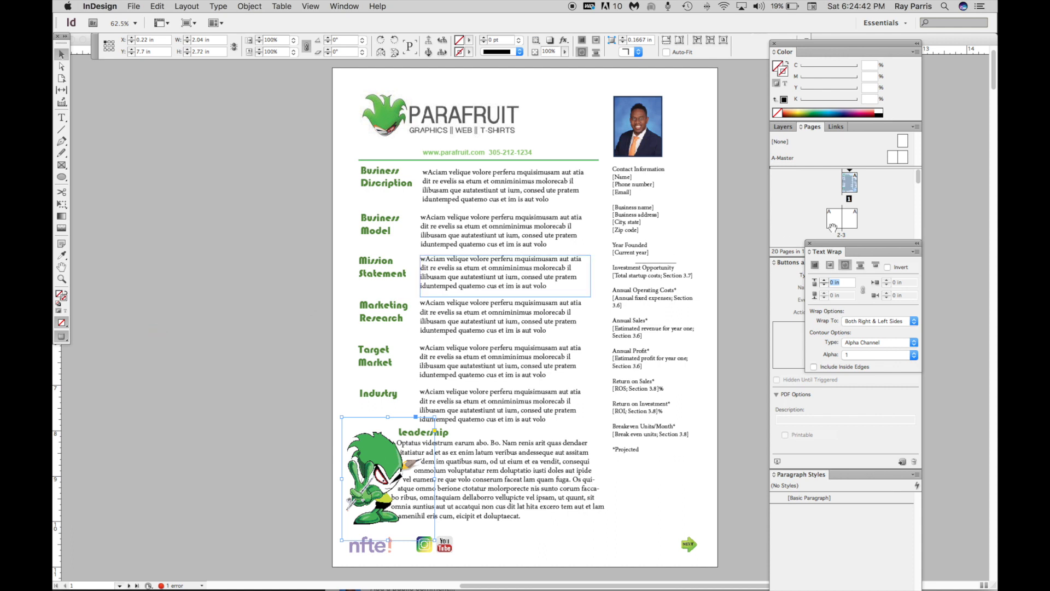
pyautogui.moveTo(856, 249); pyautogui.dragTo(224, 261)
# Wrap the text around the mascot's object shape on both right and left sides using the Detect Edges contour
pyautogui.click(177, 280)
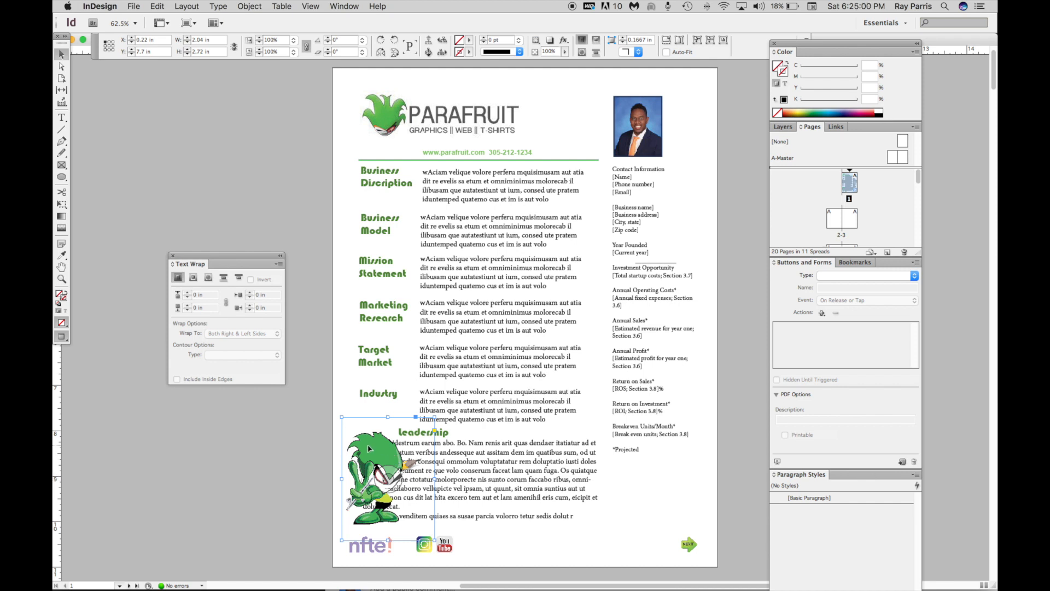
pyautogui.click(208, 278)
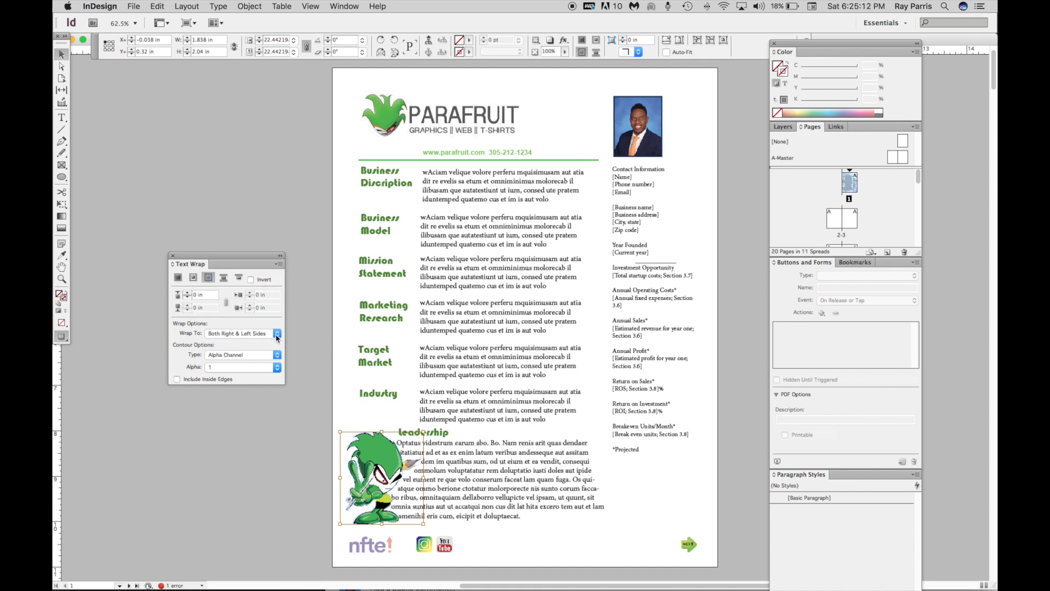
pyautogui.click(276, 335)
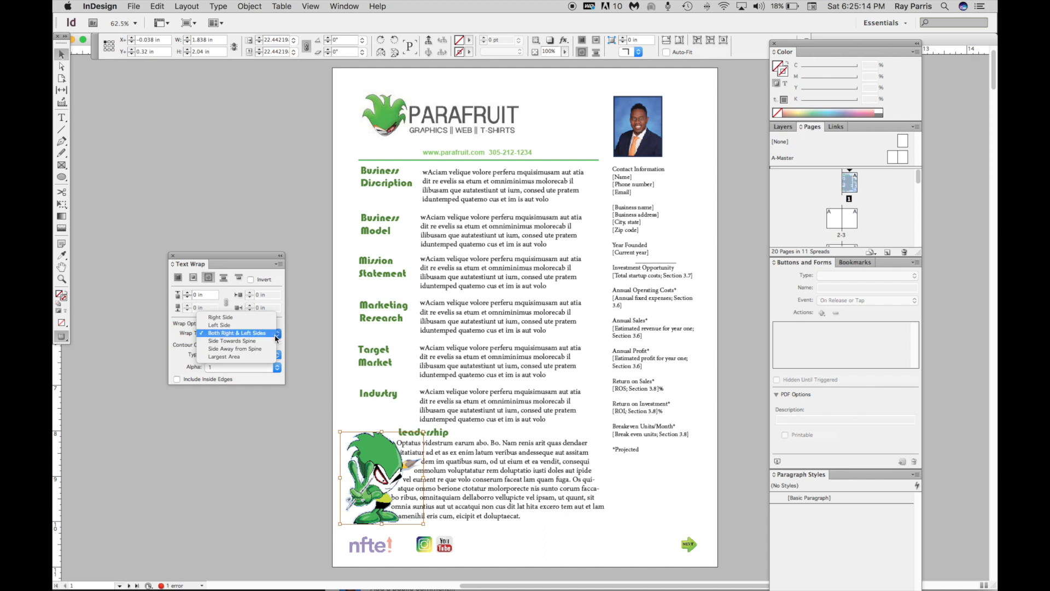
pyautogui.click(277, 335)
pyautogui.click(268, 358)
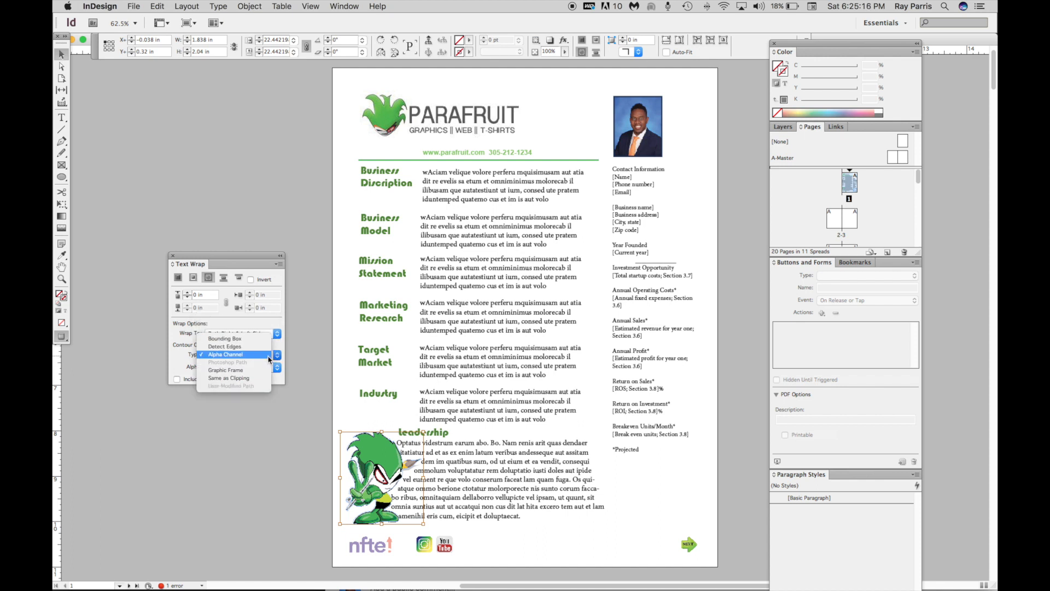
pyautogui.click(239, 347)
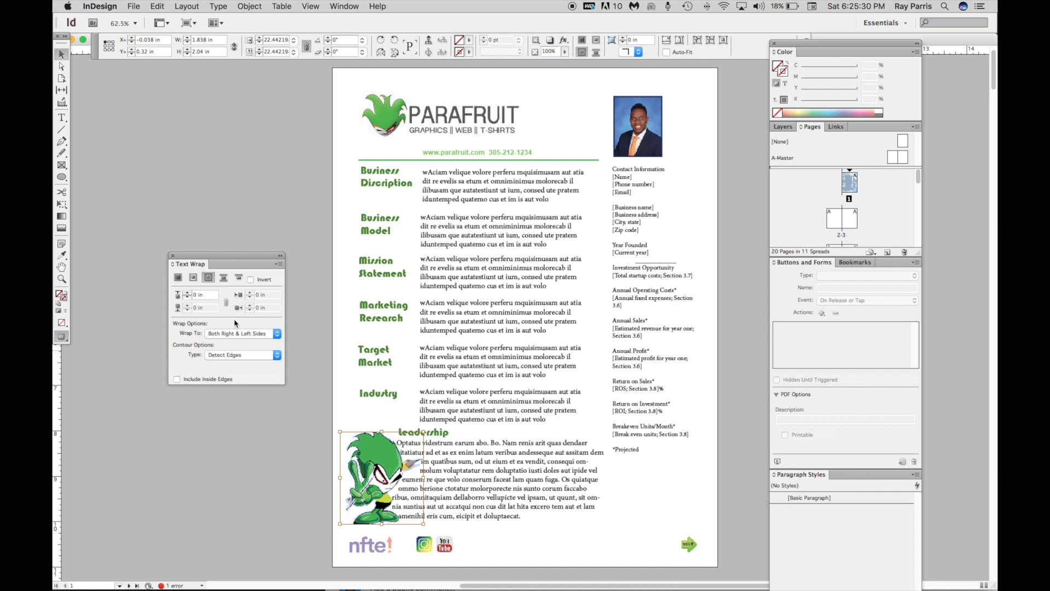
# Try the bounding box, no wrap, jump object and jump-to-next-column wrap options before returning to object-shape wrapping
pyautogui.click(193, 279)
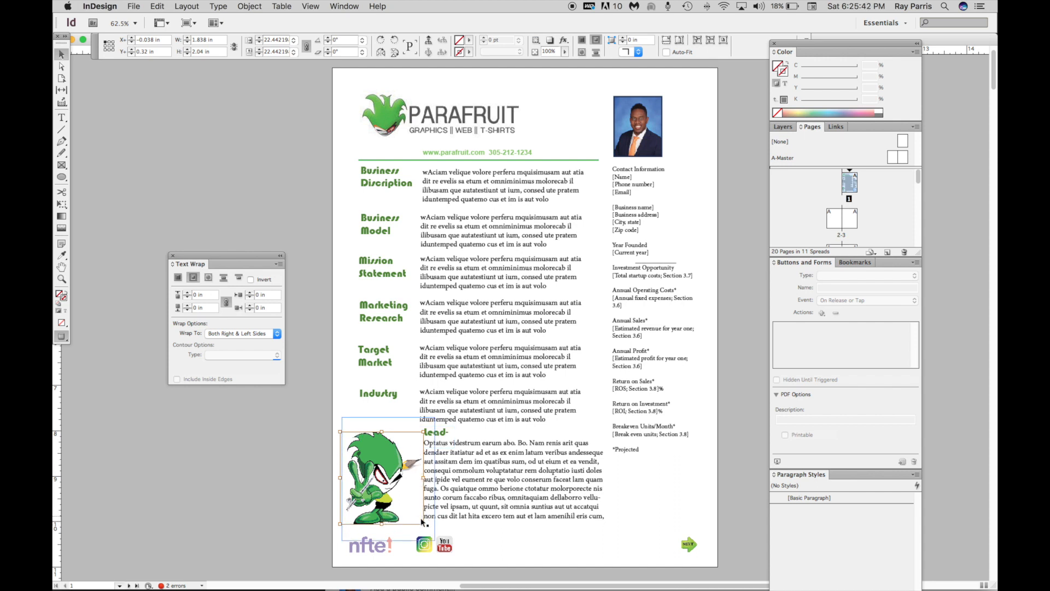
pyautogui.click(179, 278)
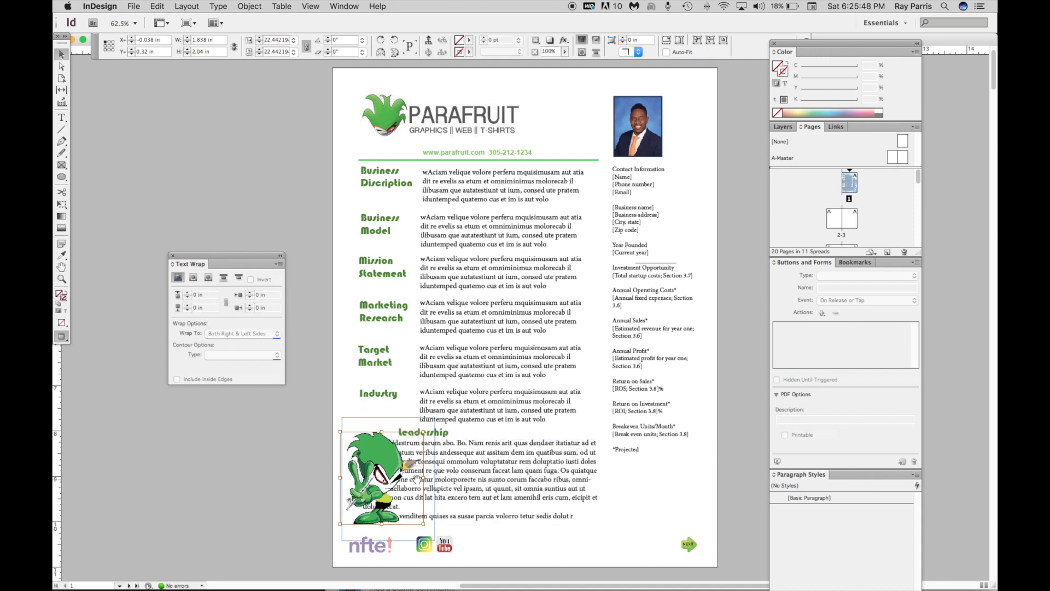
pyautogui.click(224, 278)
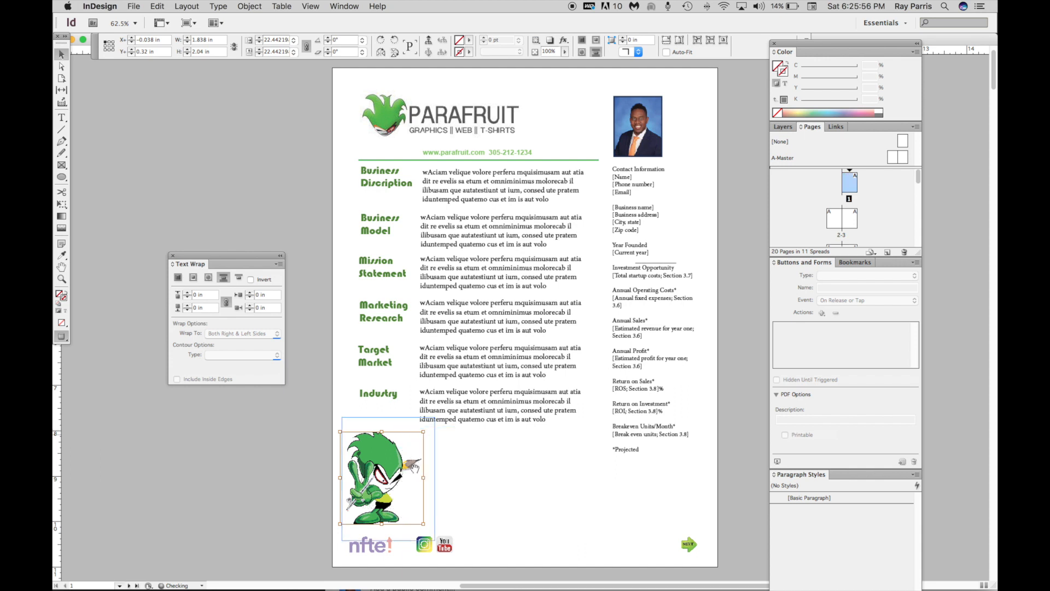
pyautogui.click(239, 279)
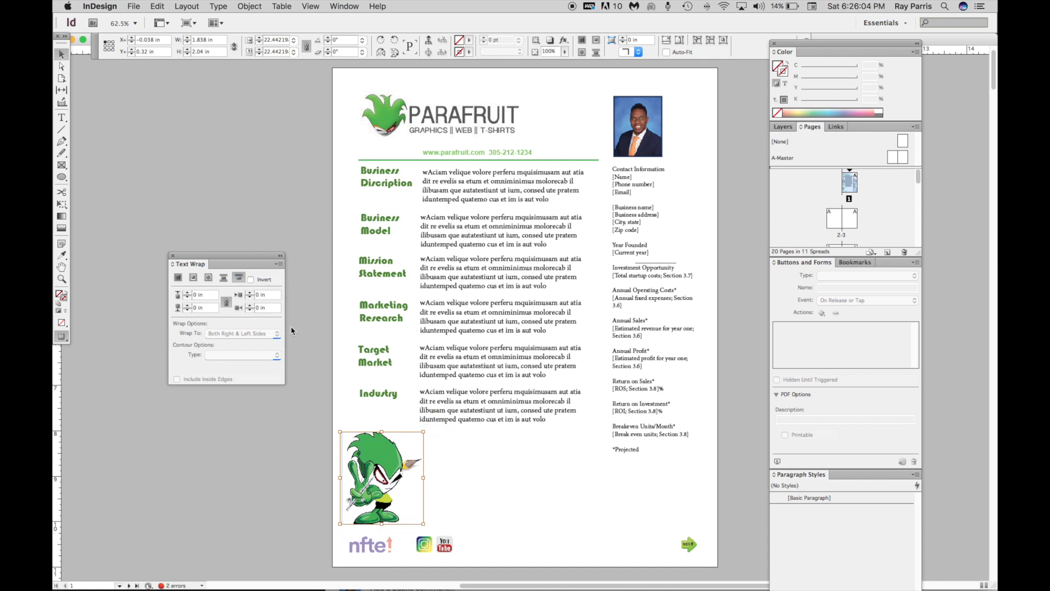
pyautogui.click(209, 279)
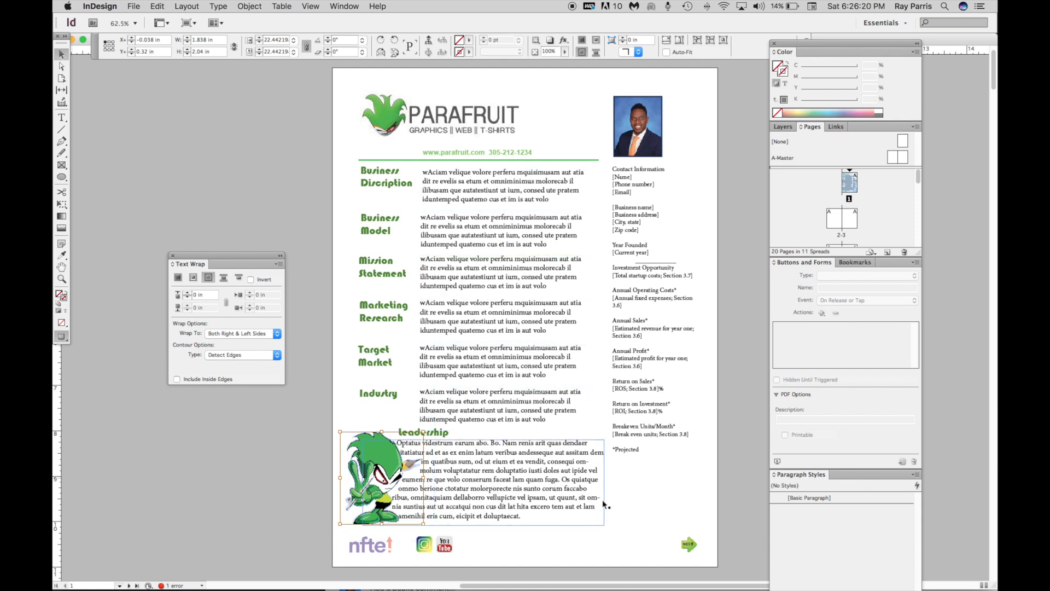
# Set the opacity of the small green arrow icon in the page's lower corner to 45%
pyautogui.click(690, 546)
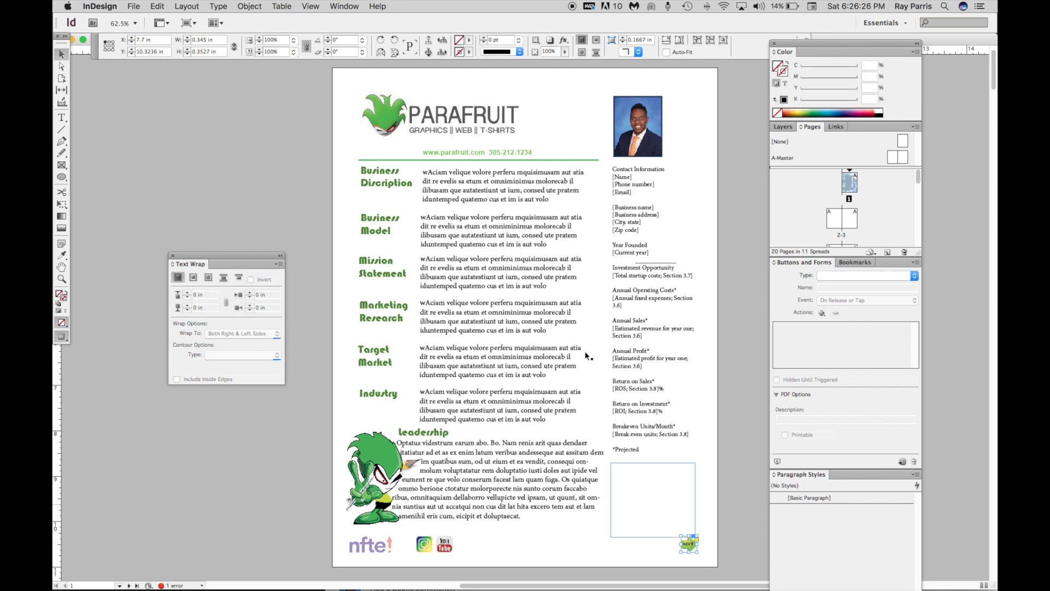
pyautogui.click(565, 52)
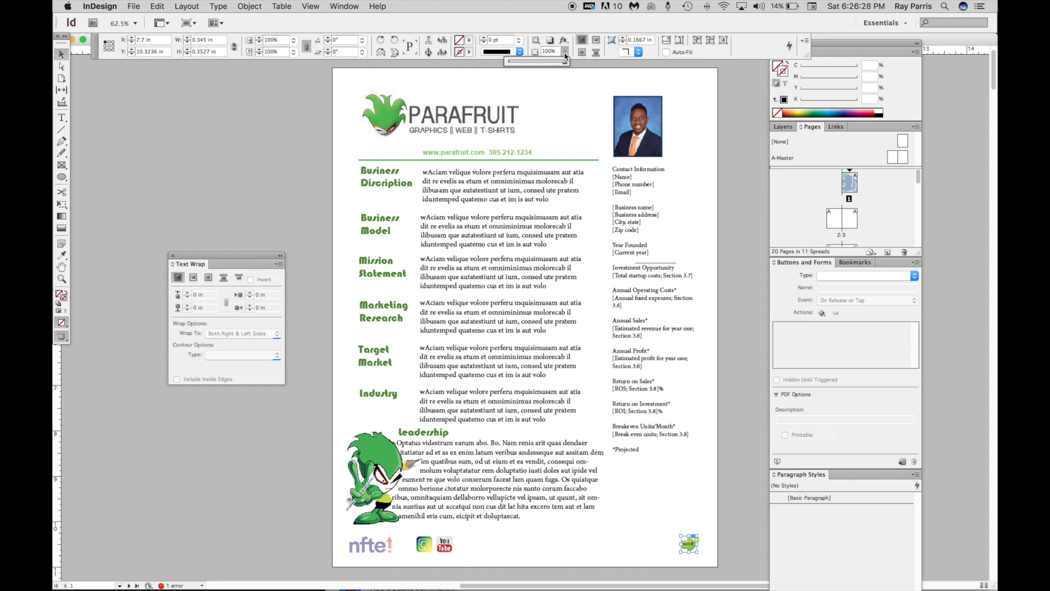
pyautogui.moveTo(553, 68); pyautogui.dragTo(537, 67)
pyautogui.click(547, 51)
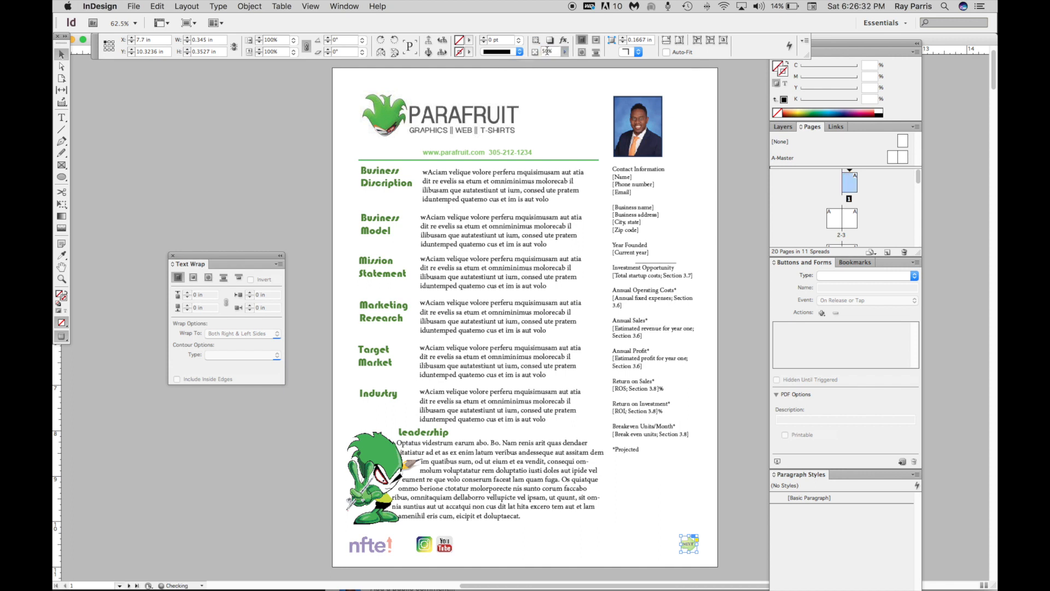
pyautogui.press('Return')
pyautogui.click(564, 52)
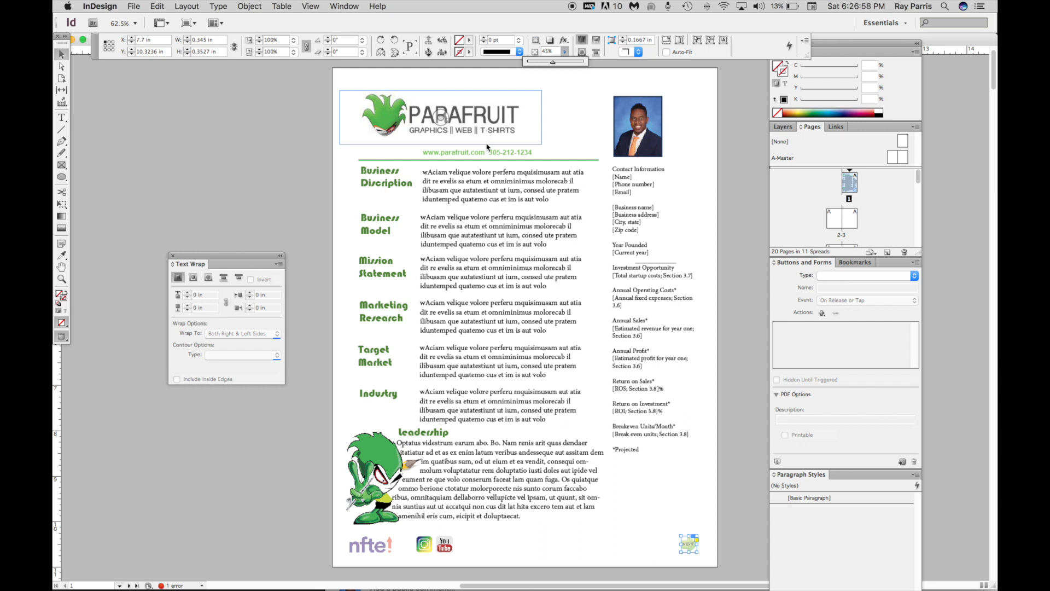
pyautogui.click(692, 548)
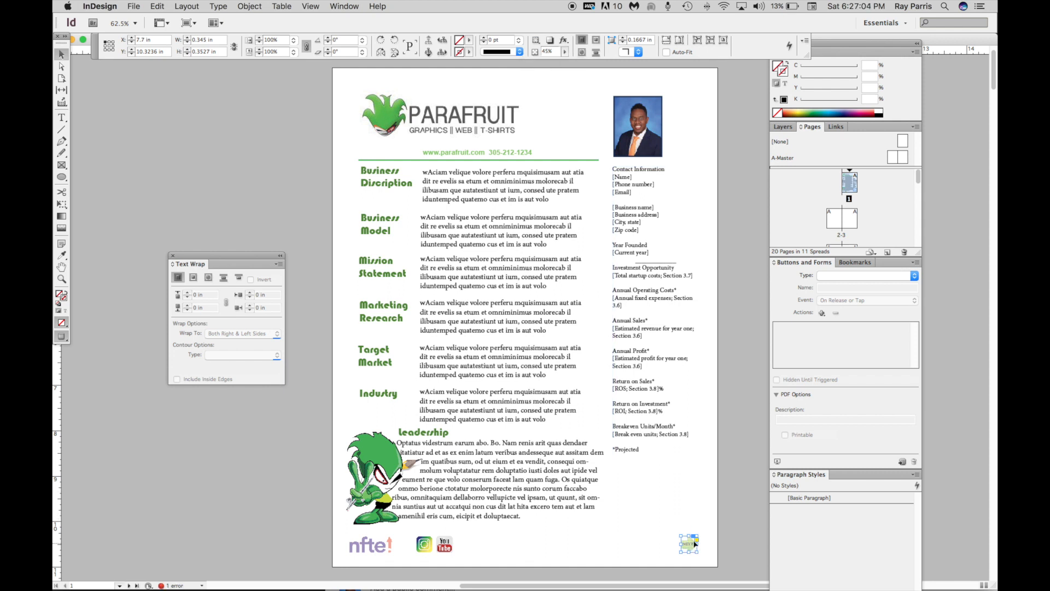
pyautogui.click(220, 119)
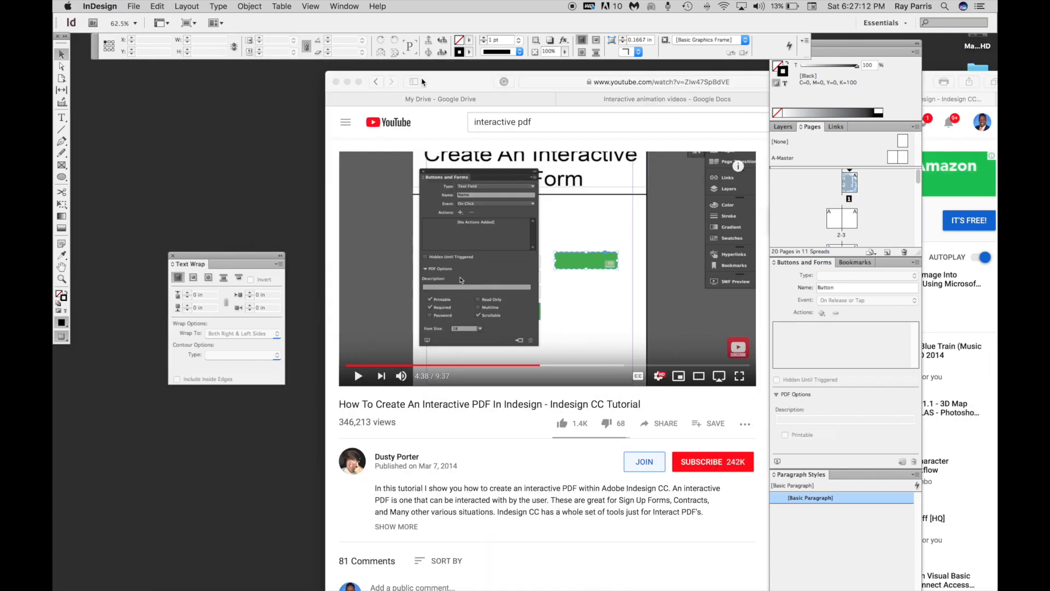
pyautogui.click(422, 78)
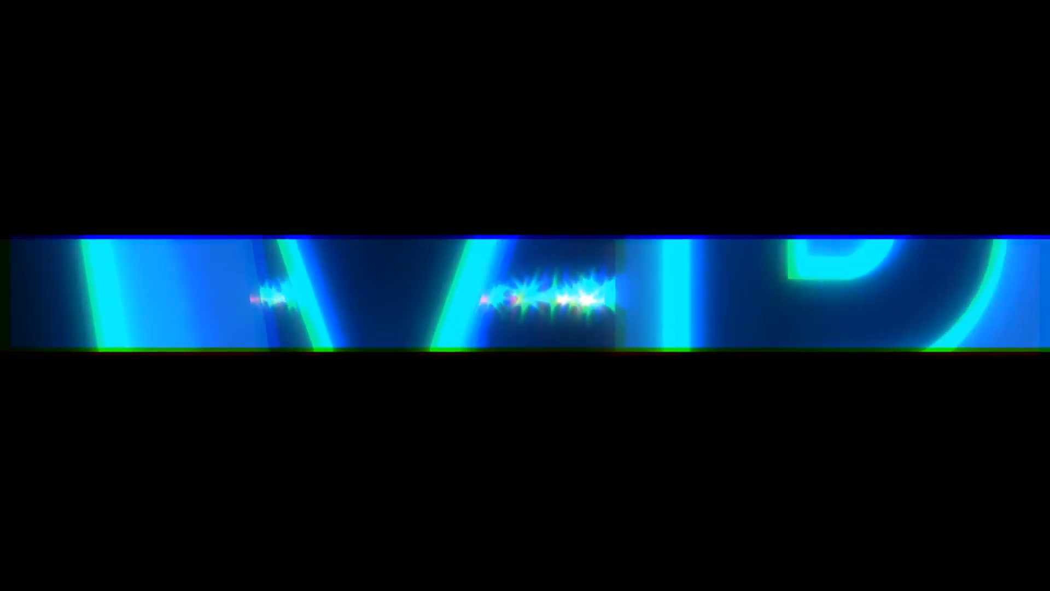